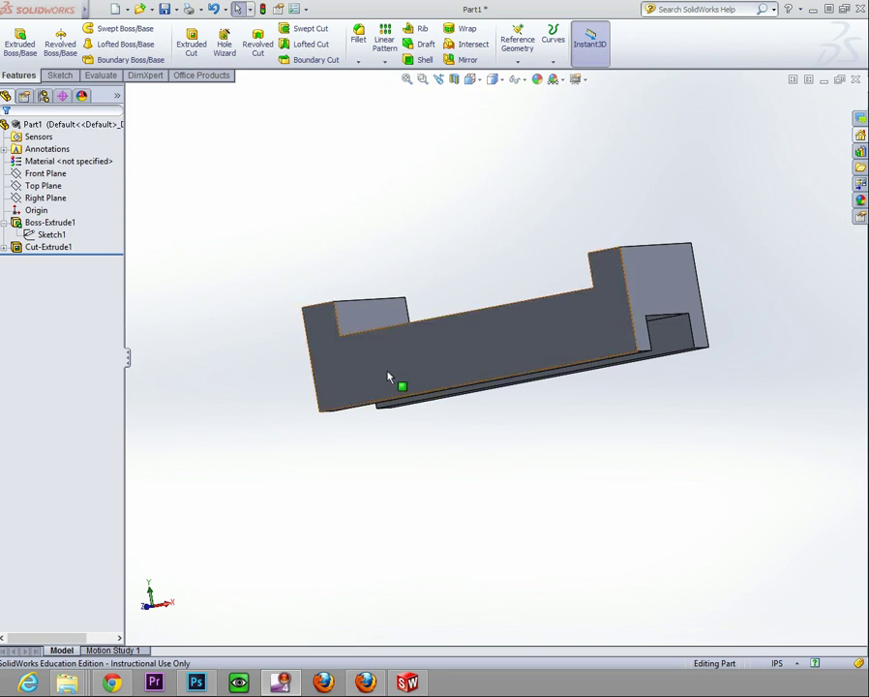
Orbit the stepped block, then snap it to a standard view looking down on the recessed face.
{"action": "middle_click_drag", "start_coordinate": [324, 487], "coordinate": [367, 555]}
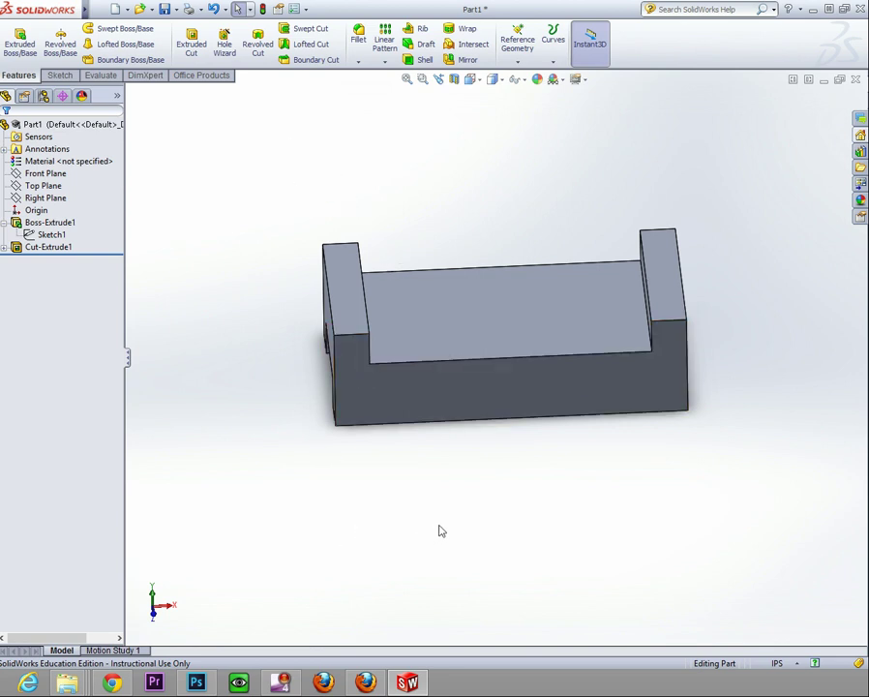
{"action": "key", "text": "space"}
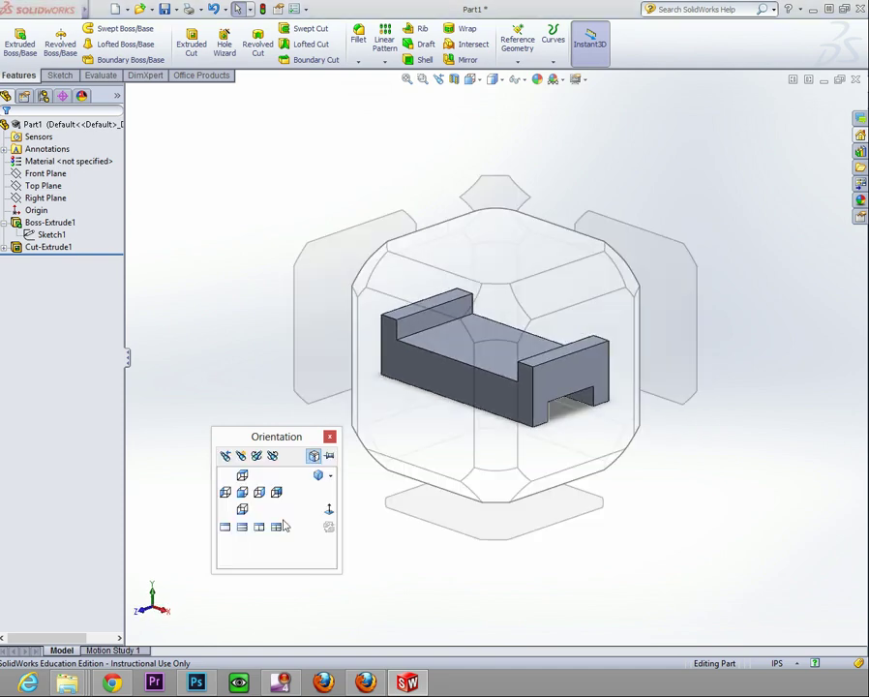
{"action": "left_click", "coordinate": [243, 479]}
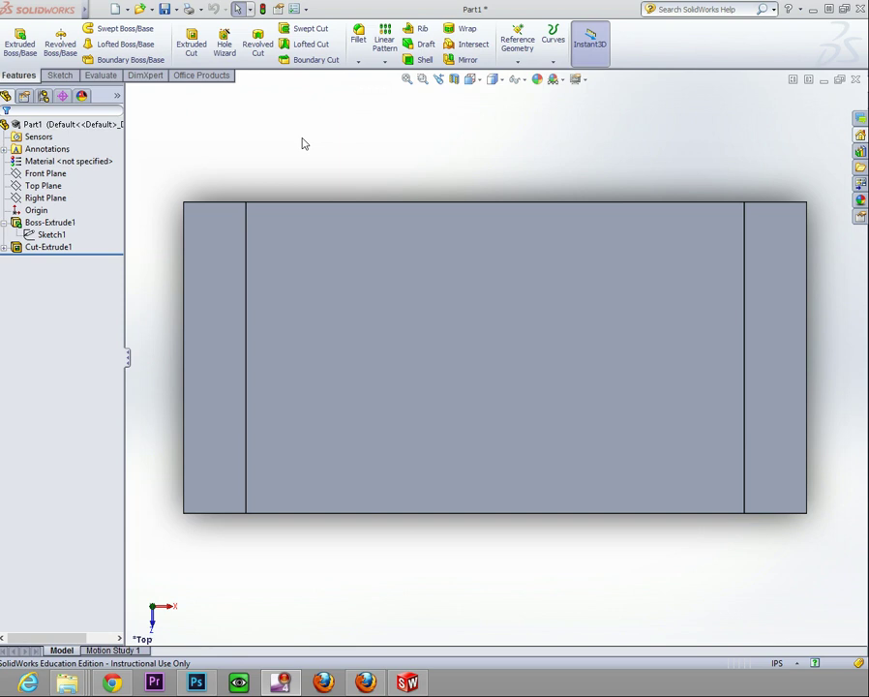
Start the Hole Wizard and pick the plain drilled Hole type with ANSI Inch sizes.
{"action": "left_click", "coordinate": [225, 50]}
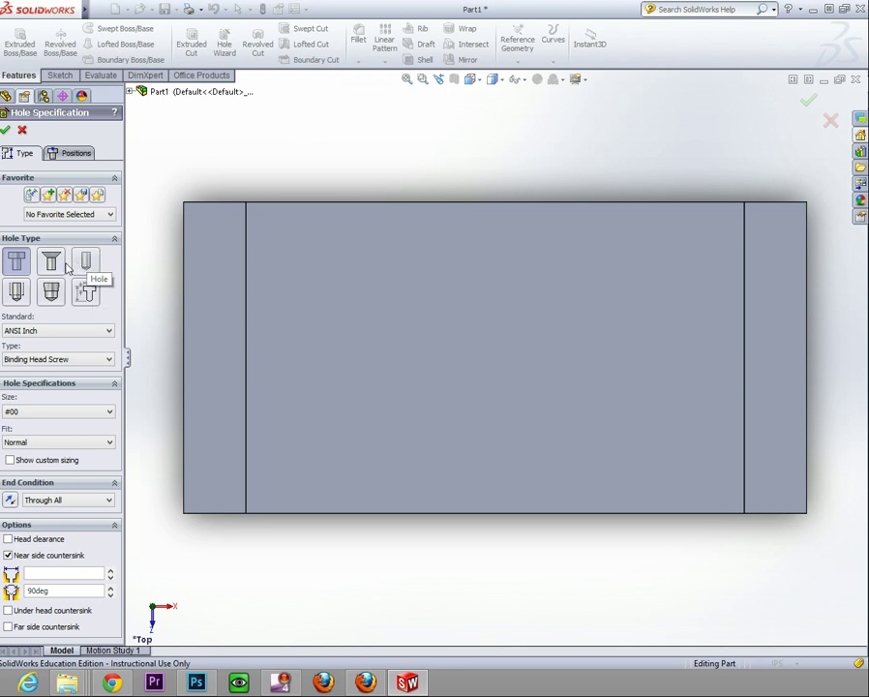
{"action": "left_click", "coordinate": [86, 265]}
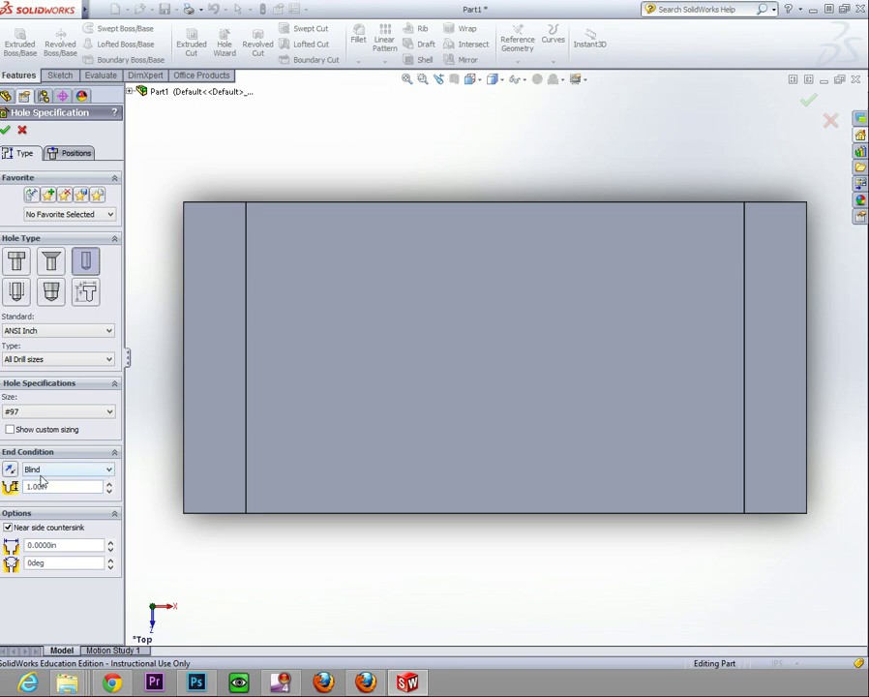
Make the hole Through All with a custom 0.75in diameter.
{"action": "left_click", "coordinate": [105, 471]}
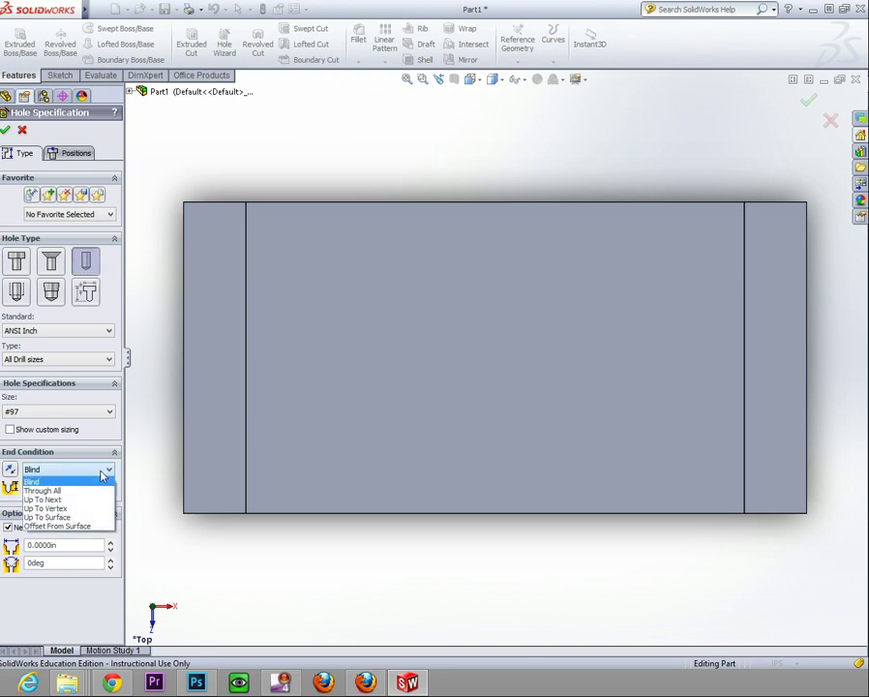
{"action": "left_click", "coordinate": [57, 492]}
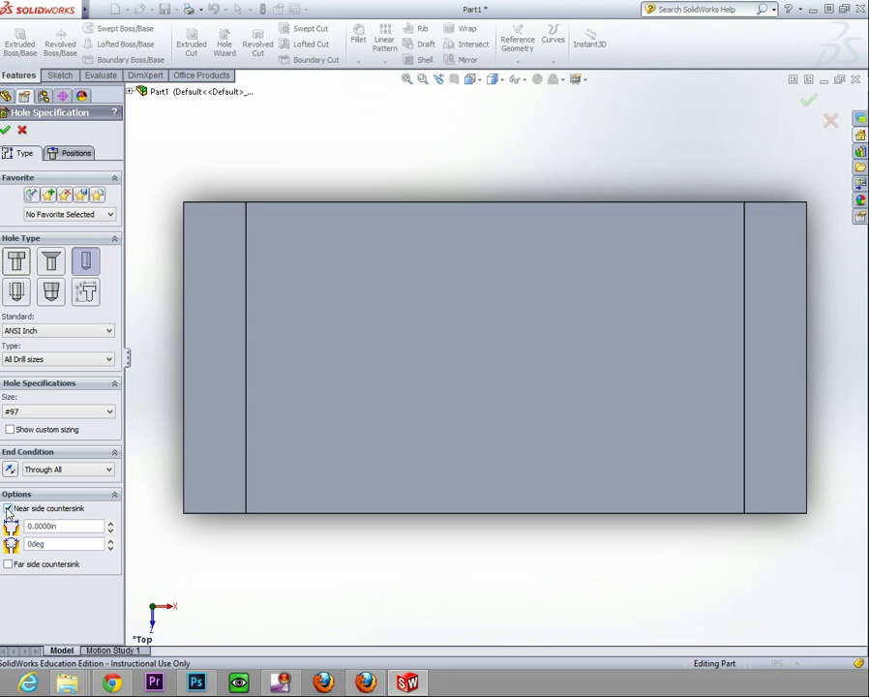
{"action": "left_click", "coordinate": [107, 417]}
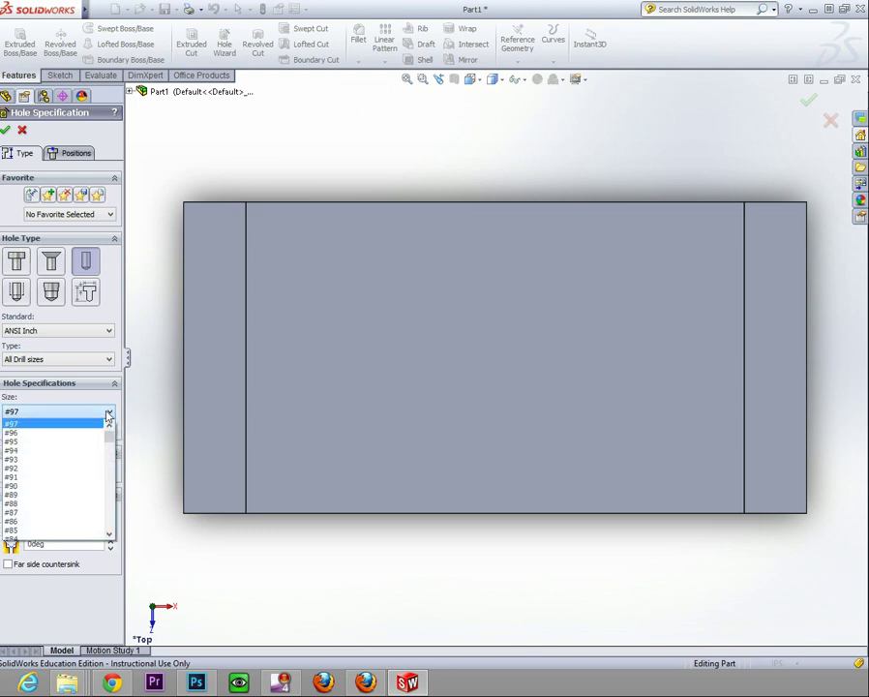
{"action": "left_click", "coordinate": [29, 423]}
{"action": "left_click", "coordinate": [11, 431]}
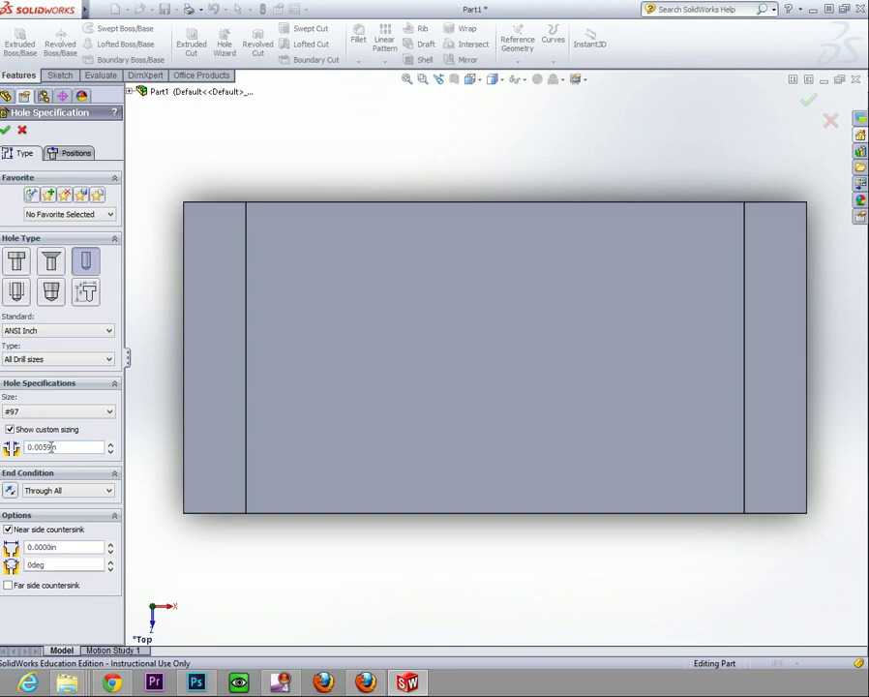
{"action": "left_click", "coordinate": [48, 447]}
{"action": "key", "text": "BackSpace"}
{"action": "type", "text": "3"}
{"action": "type", "text": "7"}
{"action": "left_click", "coordinate": [82, 430]}
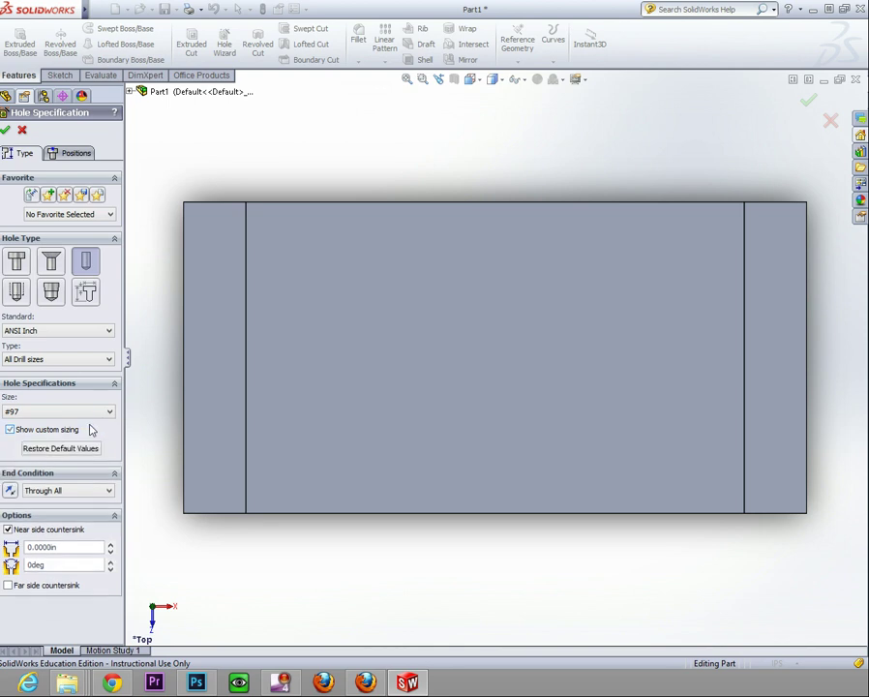
{"action": "left_click", "coordinate": [11, 429]}
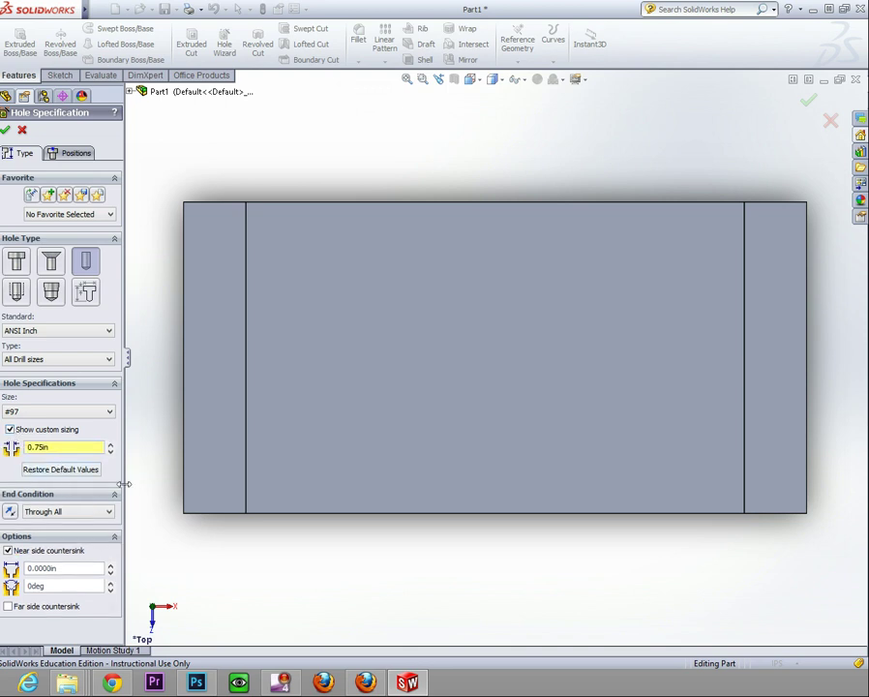
{"action": "left_click", "coordinate": [72, 153]}
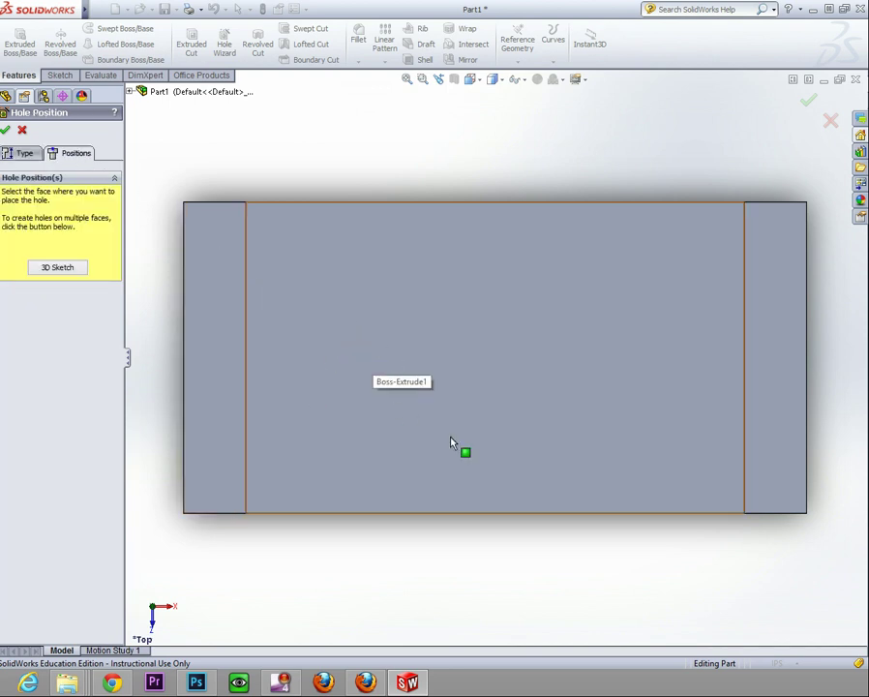
Place the hole on the recessed middle top face and view it from the Top.
{"action": "middle_click_drag", "start_coordinate": [451, 442], "coordinate": [450, 310]}
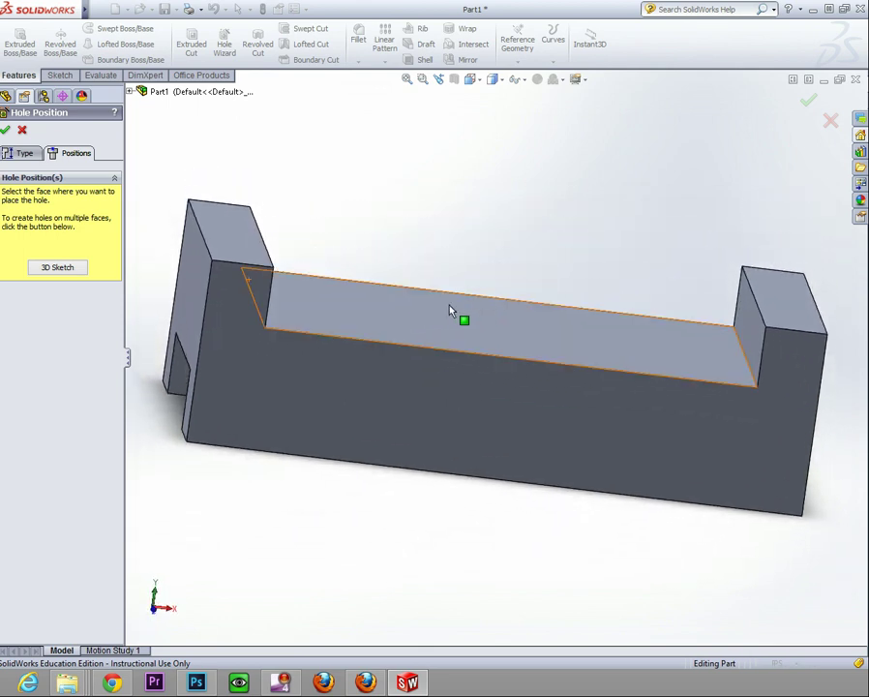
{"action": "left_click", "coordinate": [395, 321]}
{"action": "mouse_move", "coordinate": [399, 321]}
{"action": "middle_mouse_down"}
{"action": "mouse_move", "coordinate": [393, 416]}
{"action": "mouse_move", "coordinate": [402, 426]}
{"action": "middle_mouse_up"}
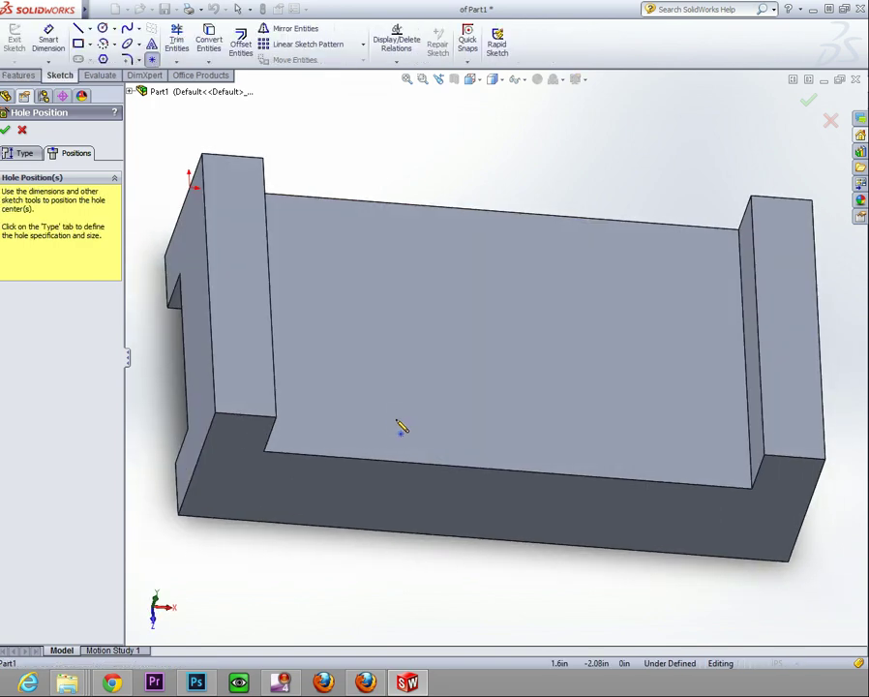
{"action": "key", "text": "space"}
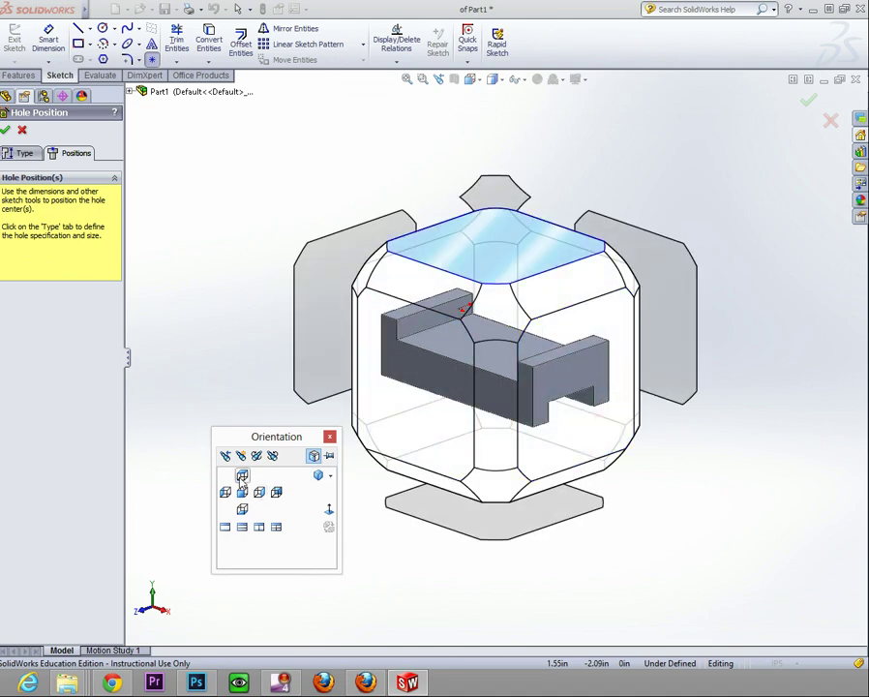
{"action": "left_click", "coordinate": [242, 477]}
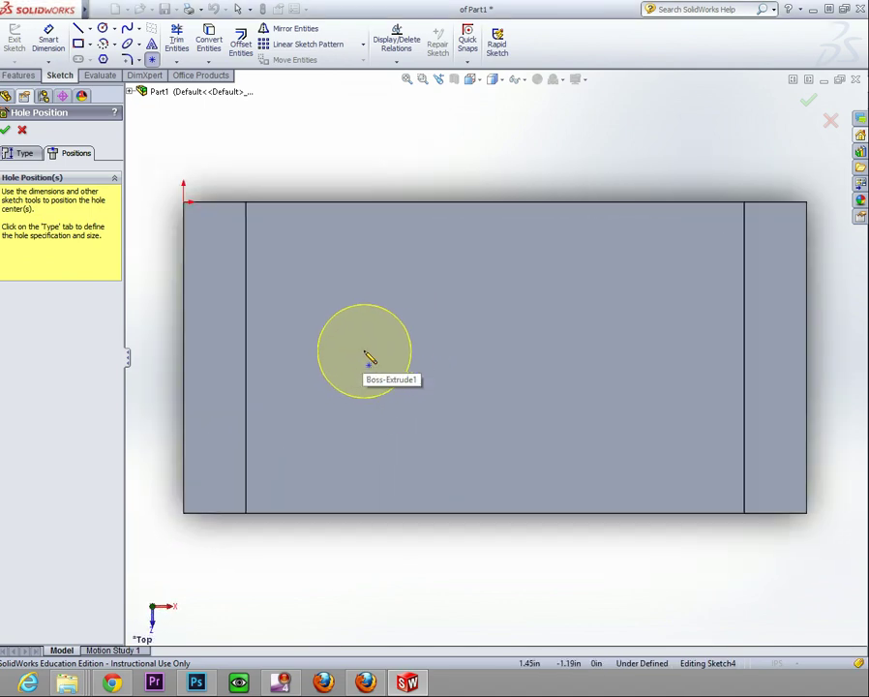
Place hole points at the left and right of the face, deleting an extra middle point.
{"action": "left_click", "coordinate": [362, 351]}
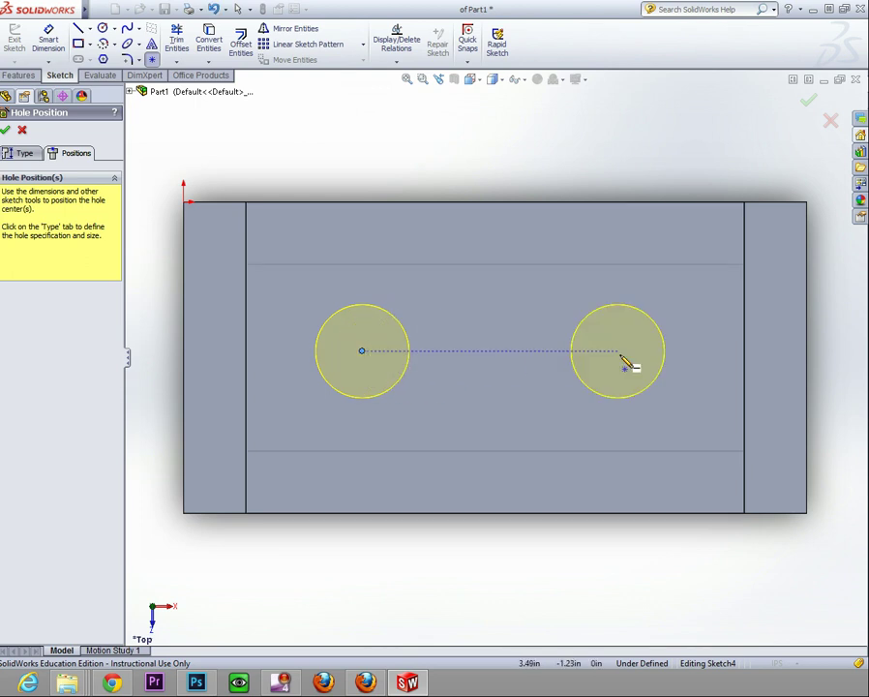
{"action": "left_click", "coordinate": [622, 351]}
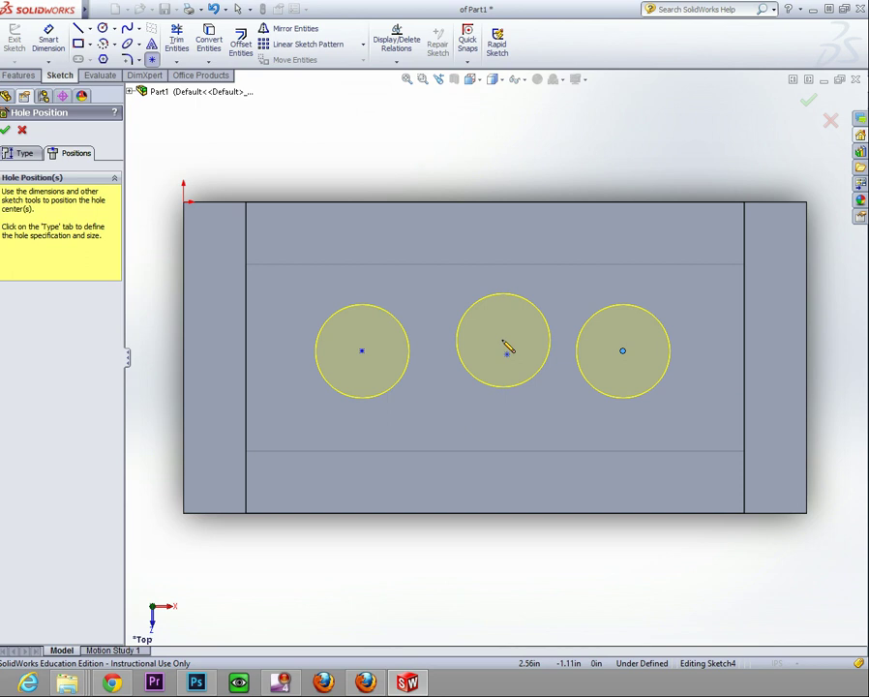
{"action": "left_click", "coordinate": [490, 326]}
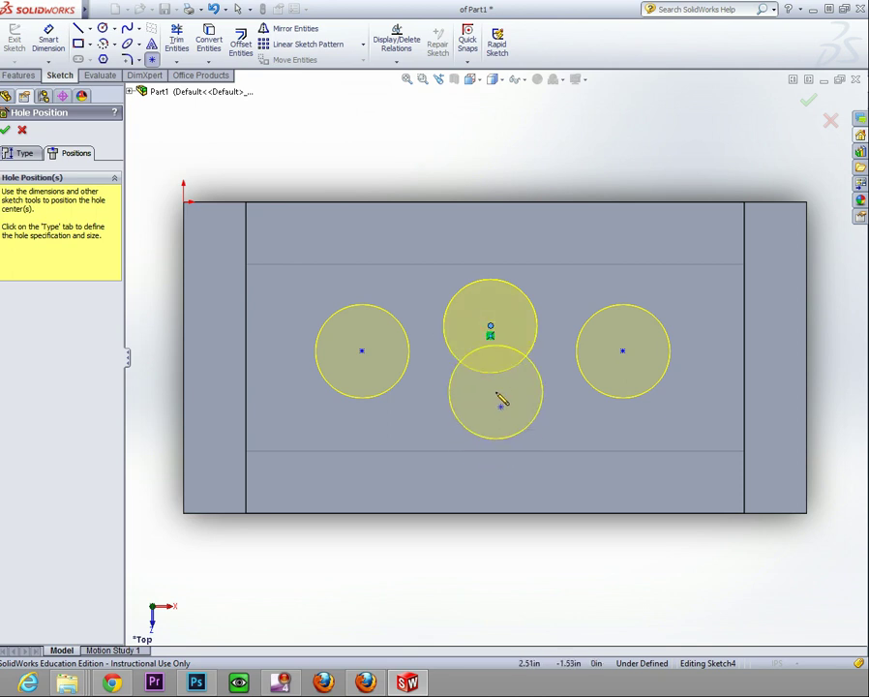
{"action": "key", "text": "Escape"}
{"action": "left_click", "coordinate": [491, 329]}
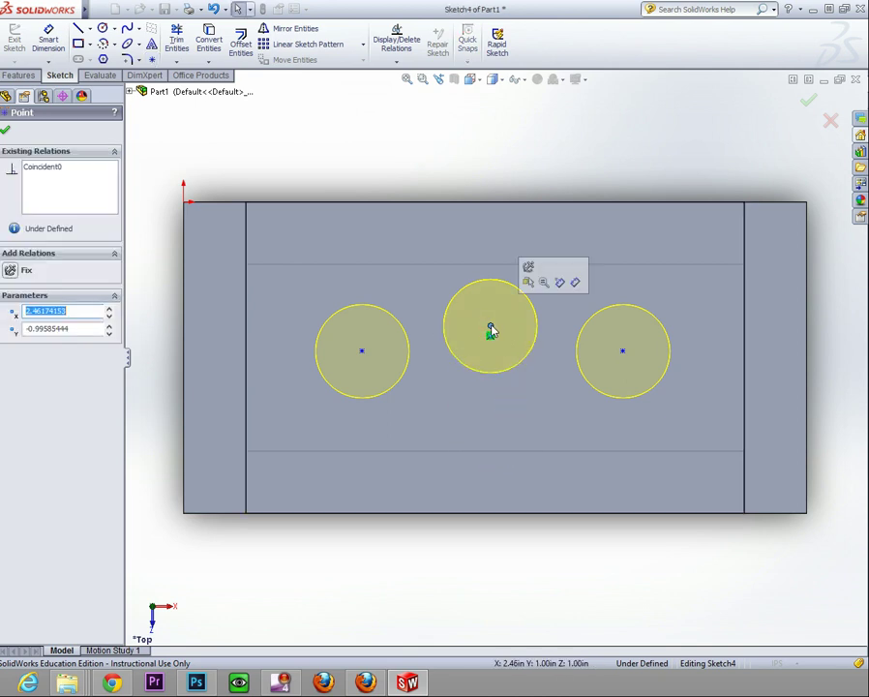
{"action": "key", "text": "Escape"}
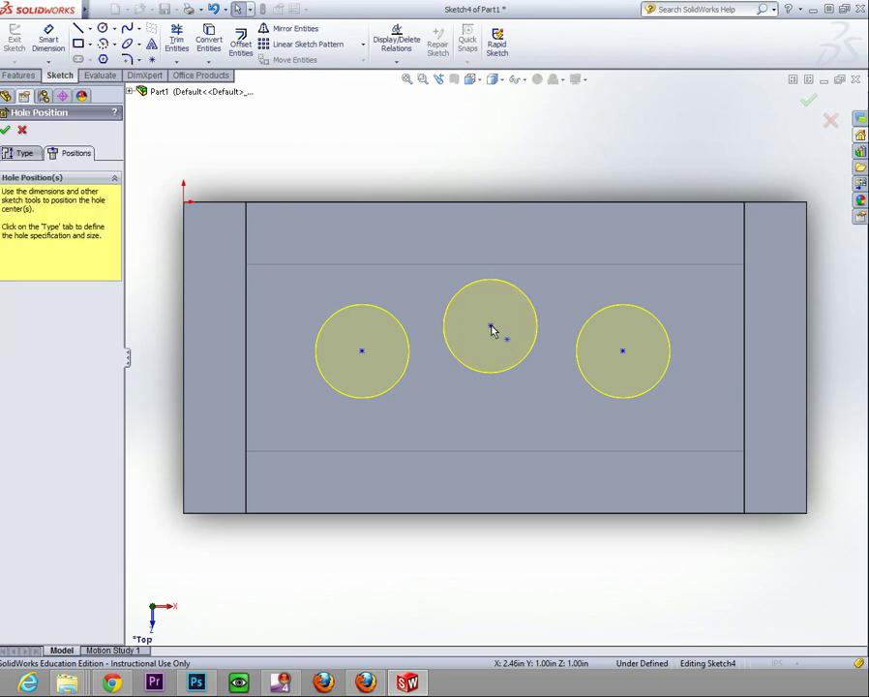
{"action": "left_click", "coordinate": [490, 329]}
{"action": "key", "text": "Delete"}
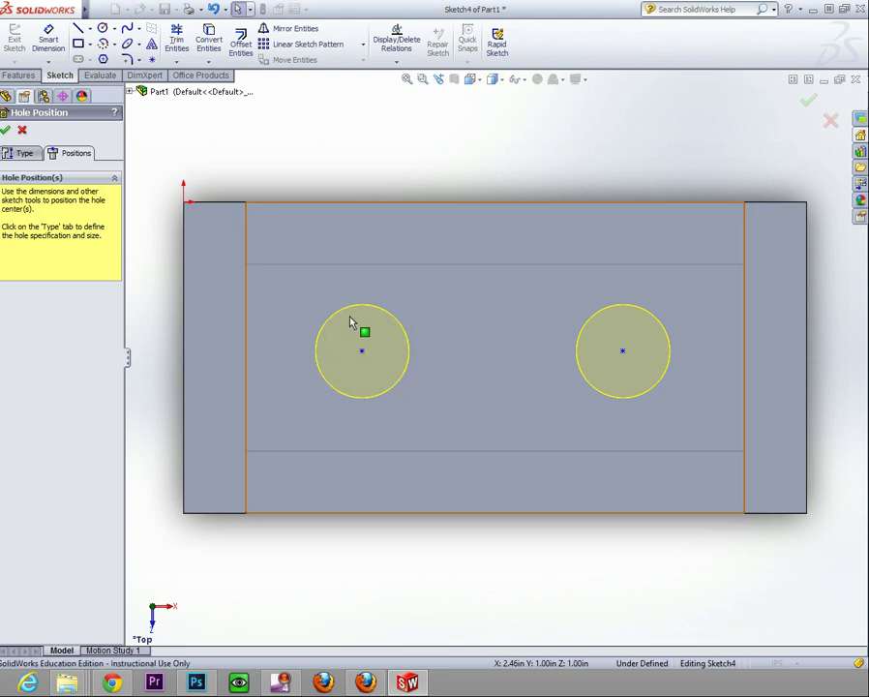
Orbit to check the two hole previews, then return to the Top view.
{"action": "middle_click_drag", "start_coordinate": [528, 421], "coordinate": [536, 282]}
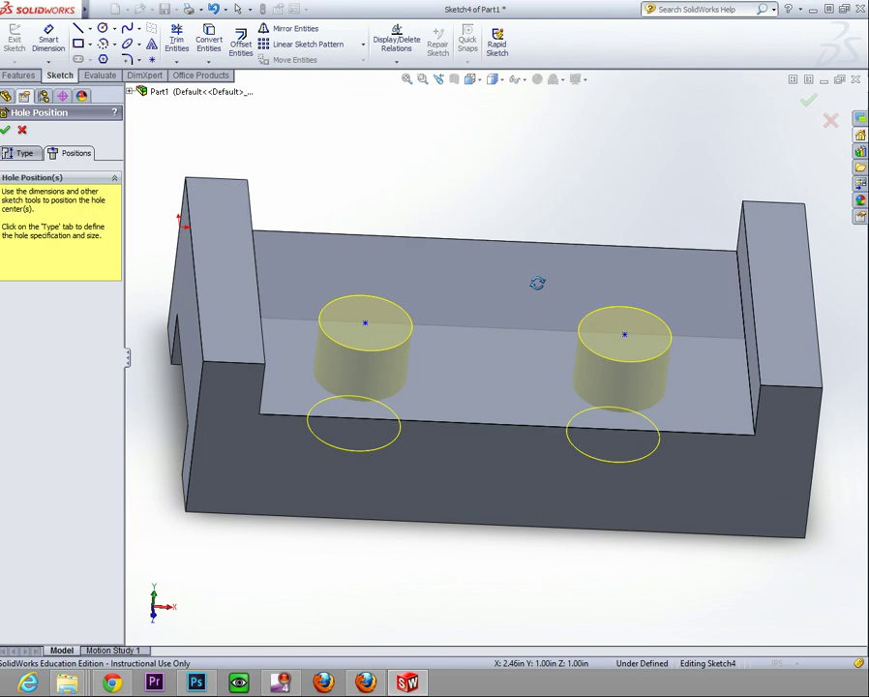
{"action": "middle_click_drag", "start_coordinate": [548, 357], "coordinate": [545, 400]}
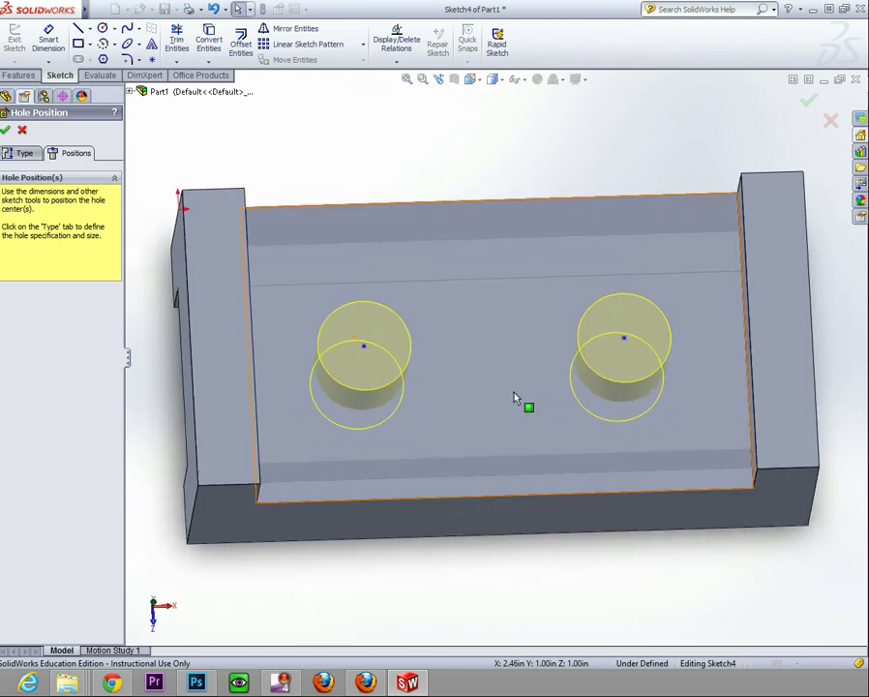
{"action": "key", "text": "space"}
{"action": "left_click", "coordinate": [244, 478]}
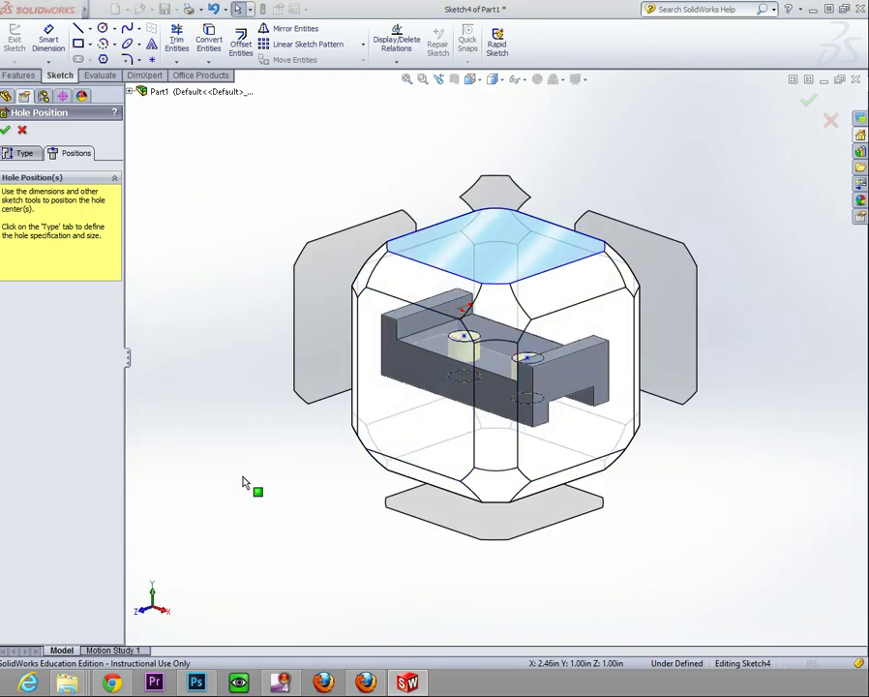
Dimension the left hole 1.75in from the left edge and the two holes 1.50in apart.
{"action": "left_click", "coordinate": [47, 39]}
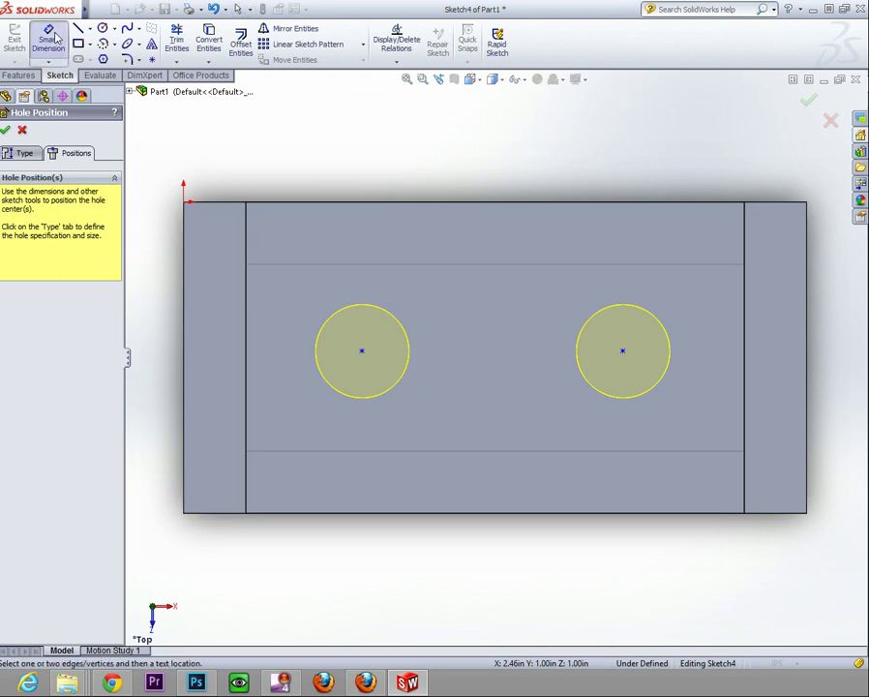
{"action": "left_click", "coordinate": [185, 273]}
{"action": "left_click", "coordinate": [362, 350]}
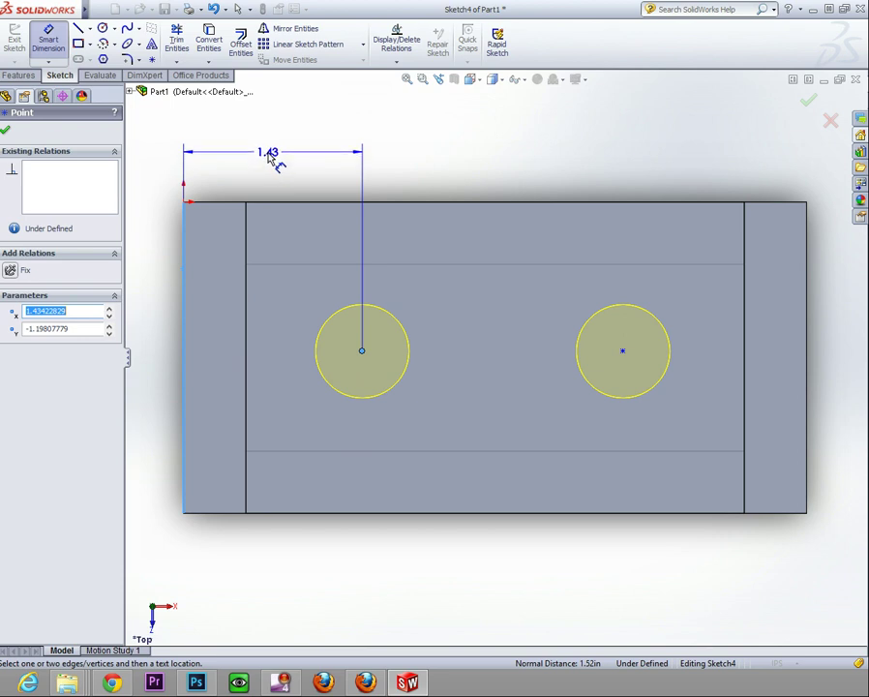
{"action": "left_click", "coordinate": [269, 158]}
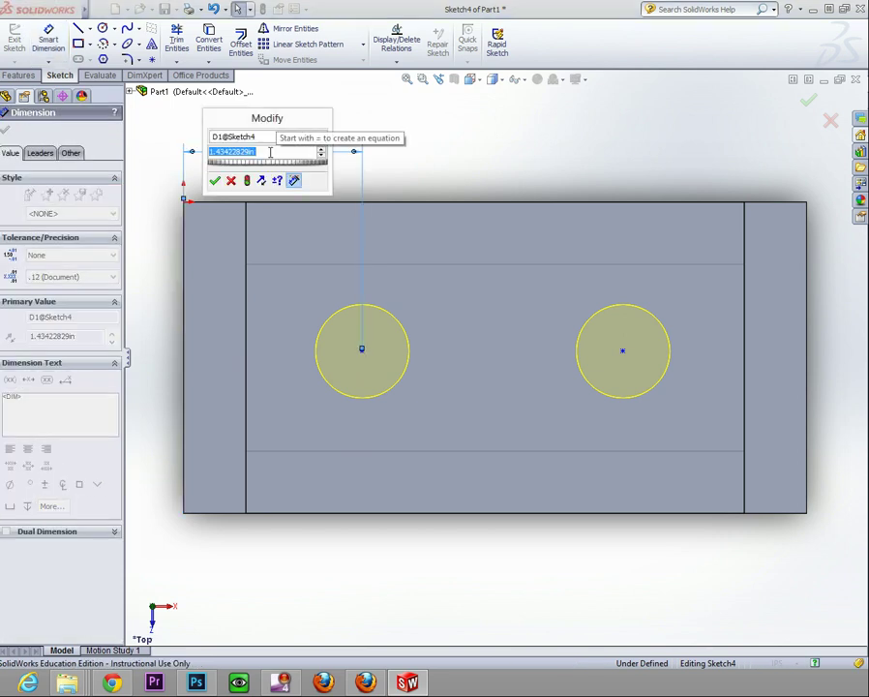
{"action": "type", "text": "1."}
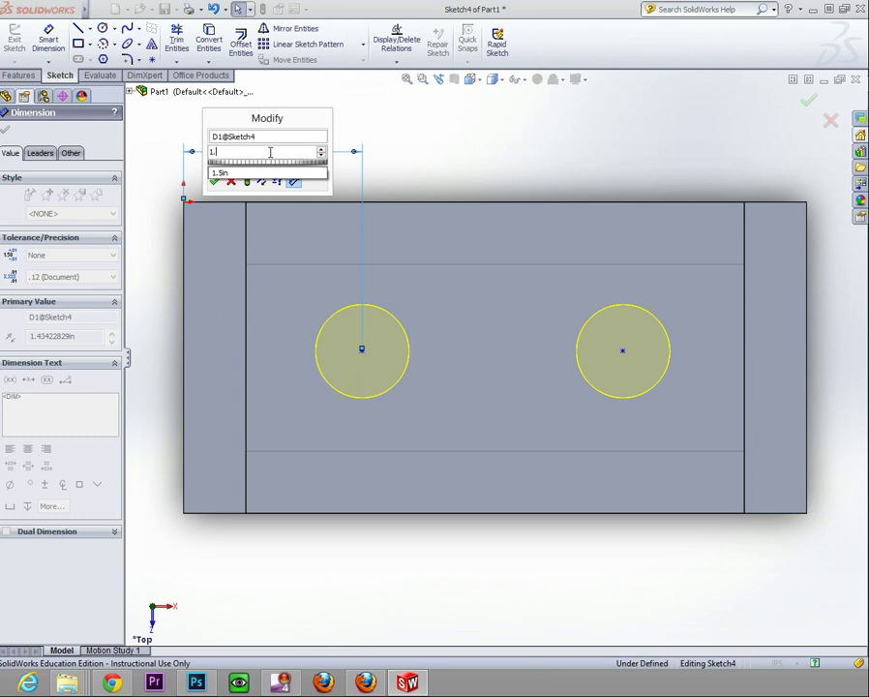
{"action": "type", "text": "75"}
{"action": "key", "text": "Return"}
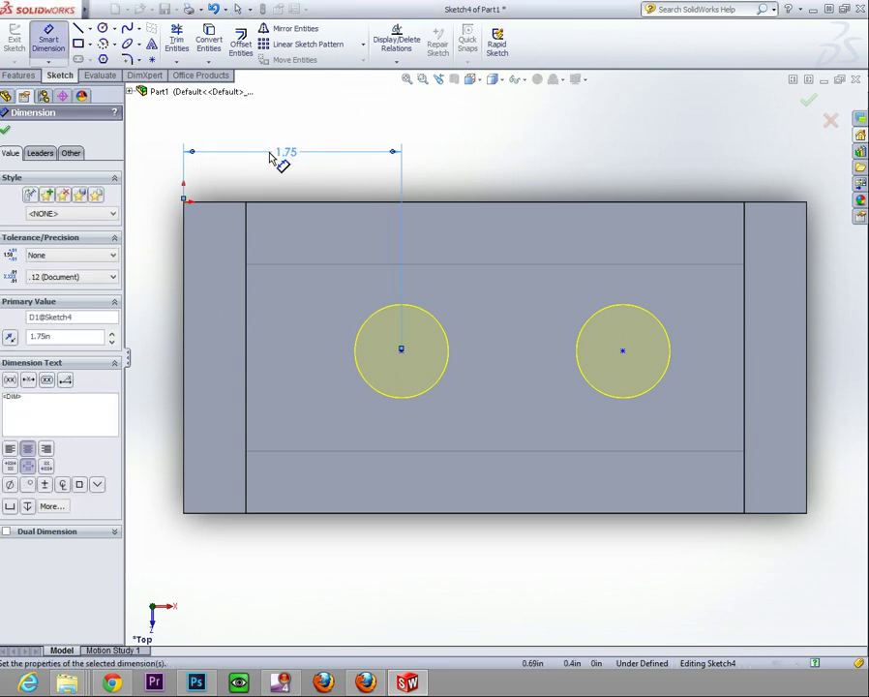
{"action": "left_click", "coordinate": [403, 351]}
{"action": "left_click", "coordinate": [622, 350]}
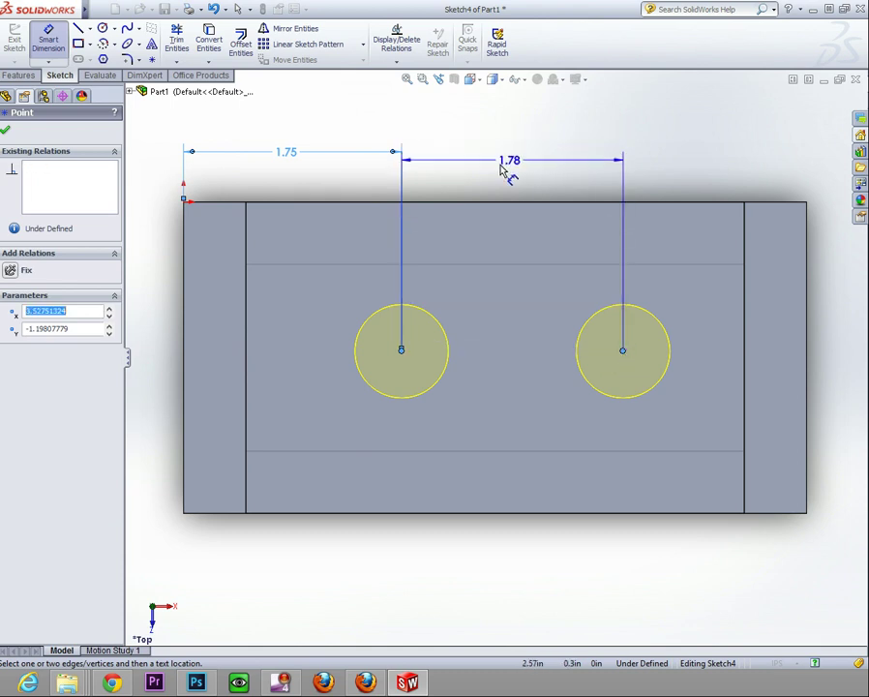
{"action": "left_click", "coordinate": [496, 161]}
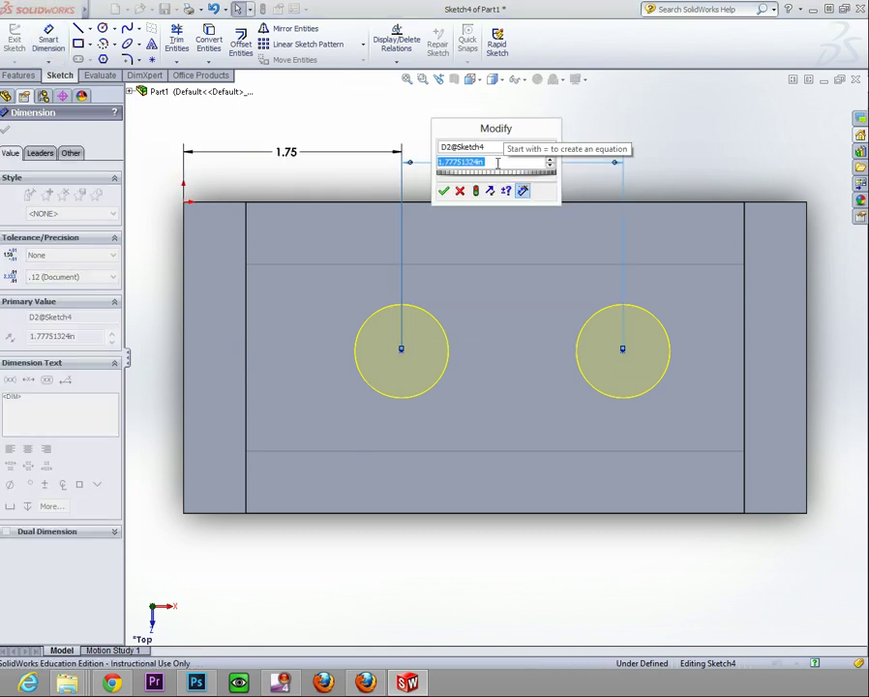
{"action": "type", "text": "1.5"}
{"action": "key", "text": "Return"}
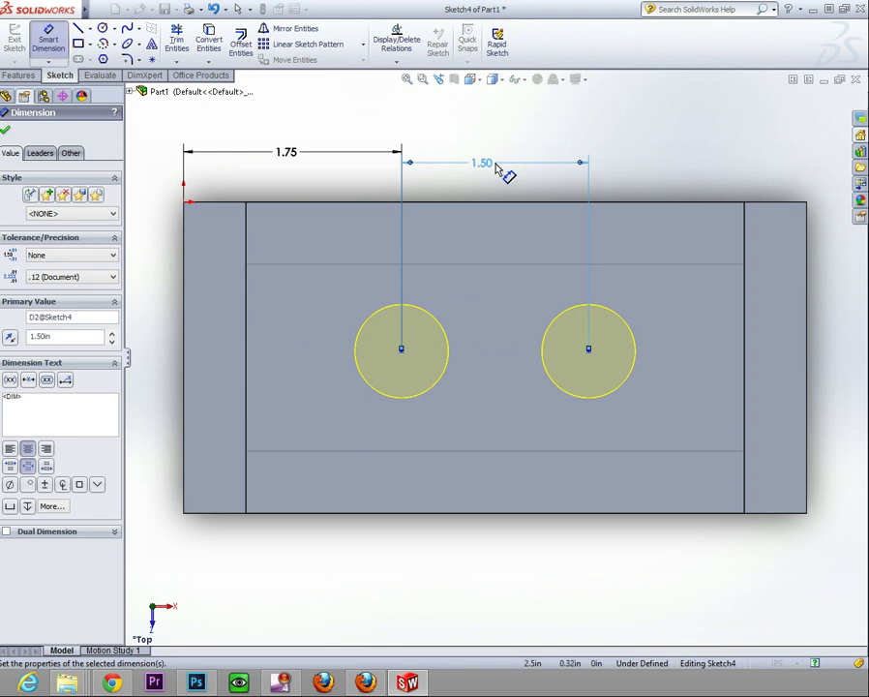
Dimension the left hole 1.25in from the top edge and close the Dimension panel.
{"action": "left_click", "coordinate": [340, 203]}
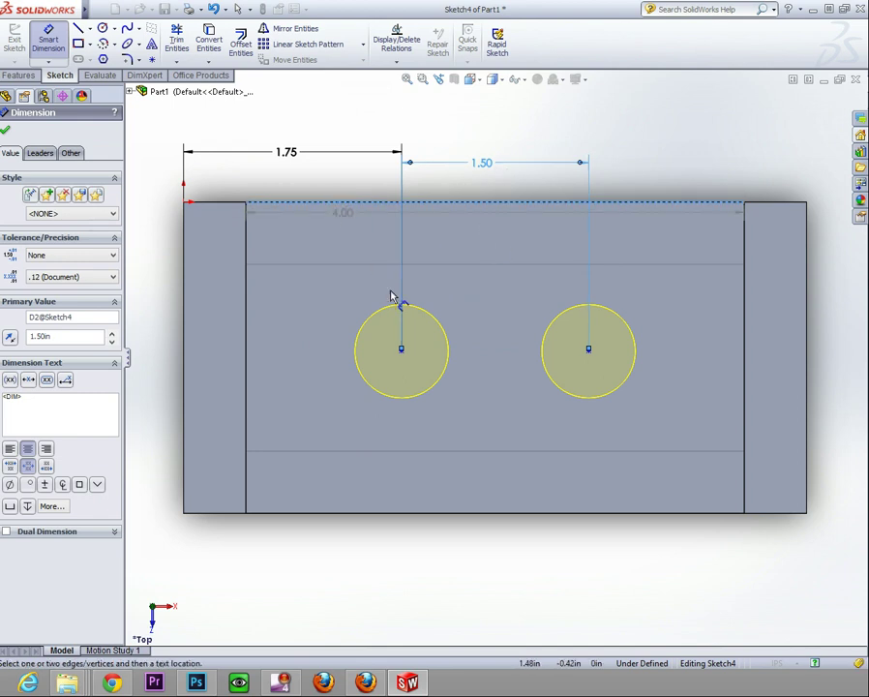
{"action": "left_click", "coordinate": [401, 350]}
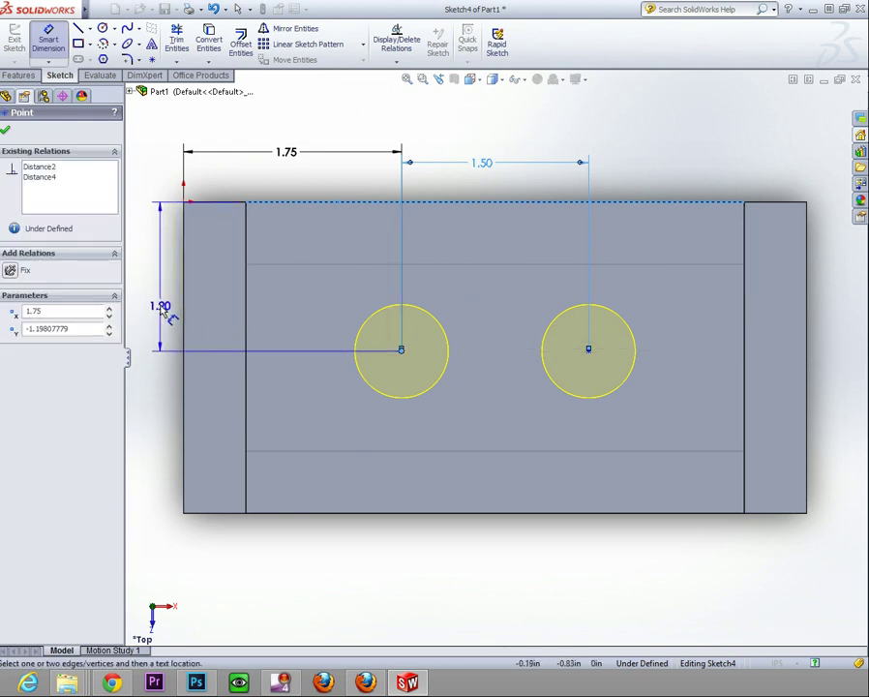
{"action": "left_click", "coordinate": [159, 304]}
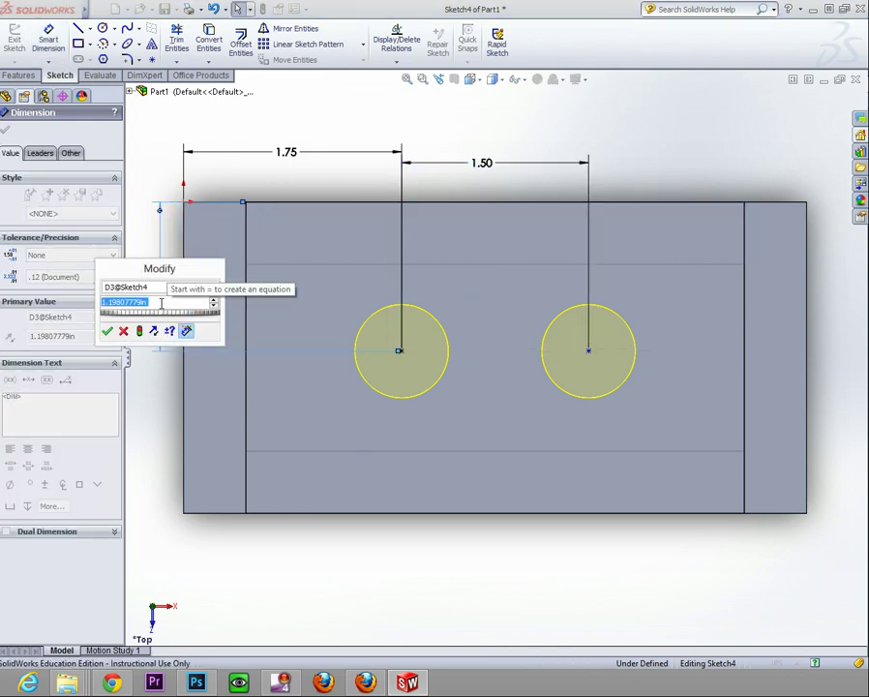
{"action": "type", "text": "1.25"}
{"action": "key", "text": "Return"}
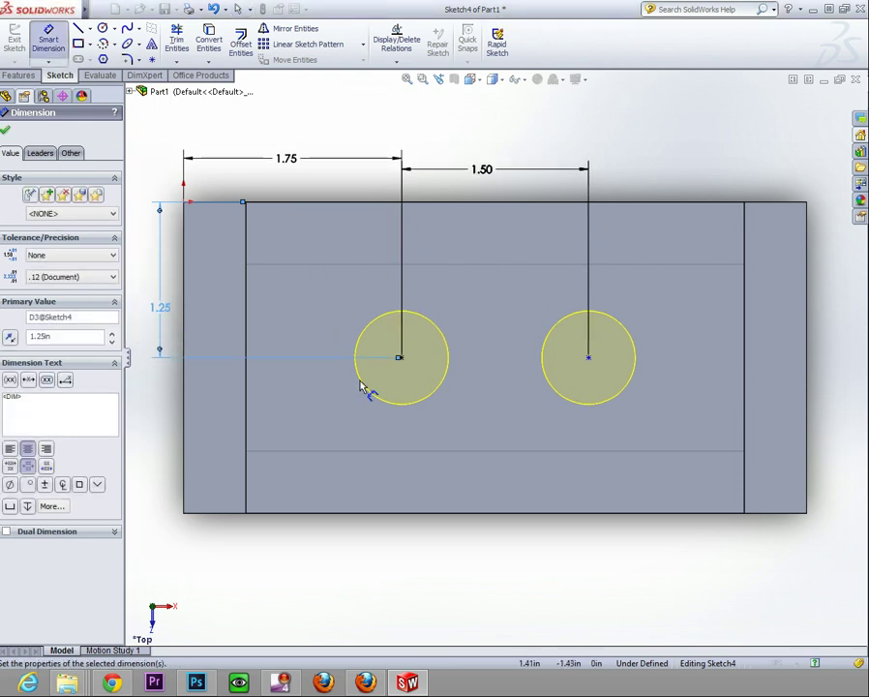
{"action": "left_click", "coordinate": [6, 131]}
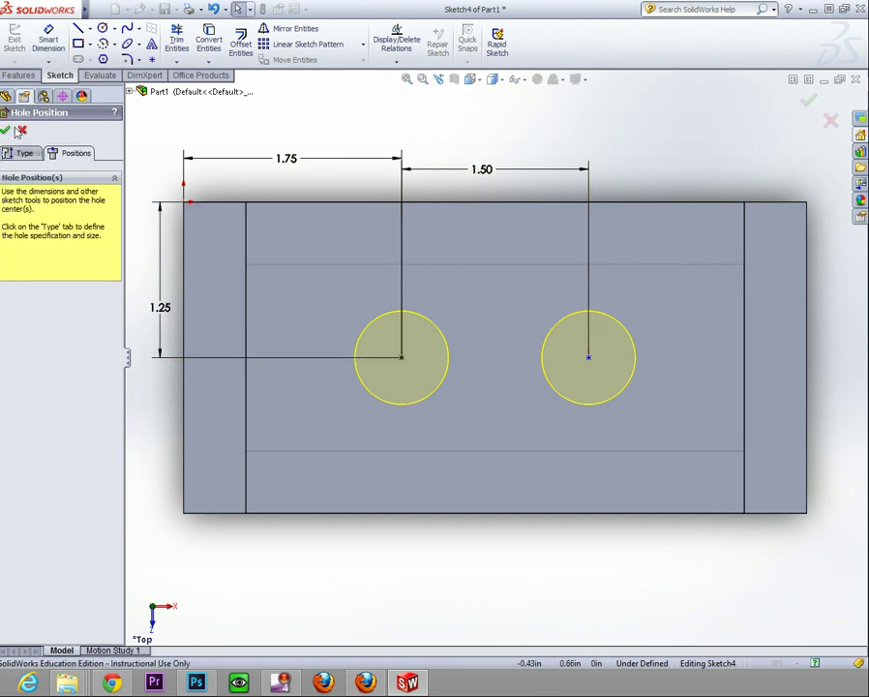
Confirm the positions to cut both 0.75in holes, then orbit to inspect them.
{"action": "left_click", "coordinate": [6, 131]}
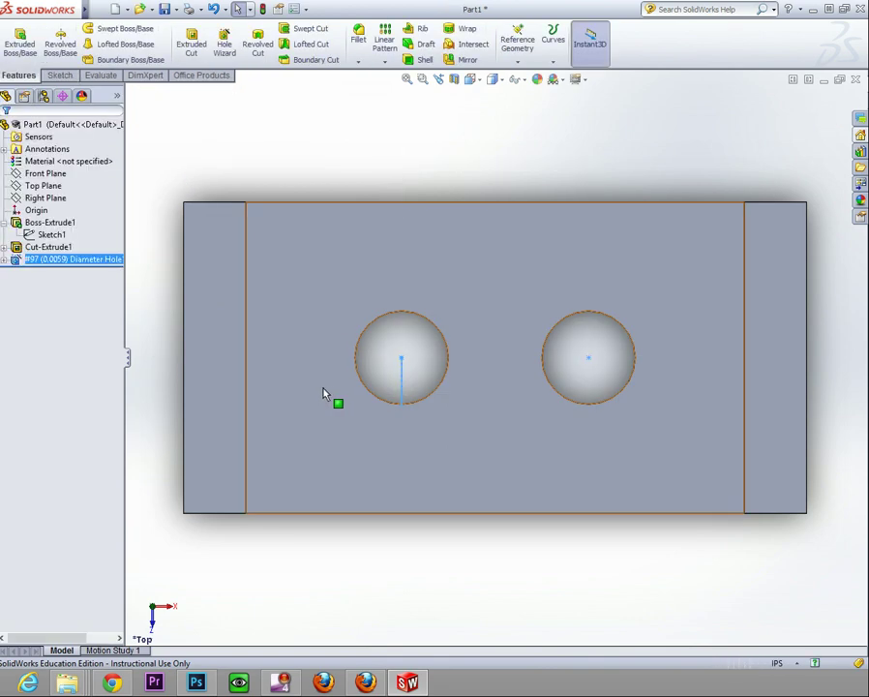
{"action": "middle_click_drag", "start_coordinate": [458, 450], "coordinate": [389, 333]}
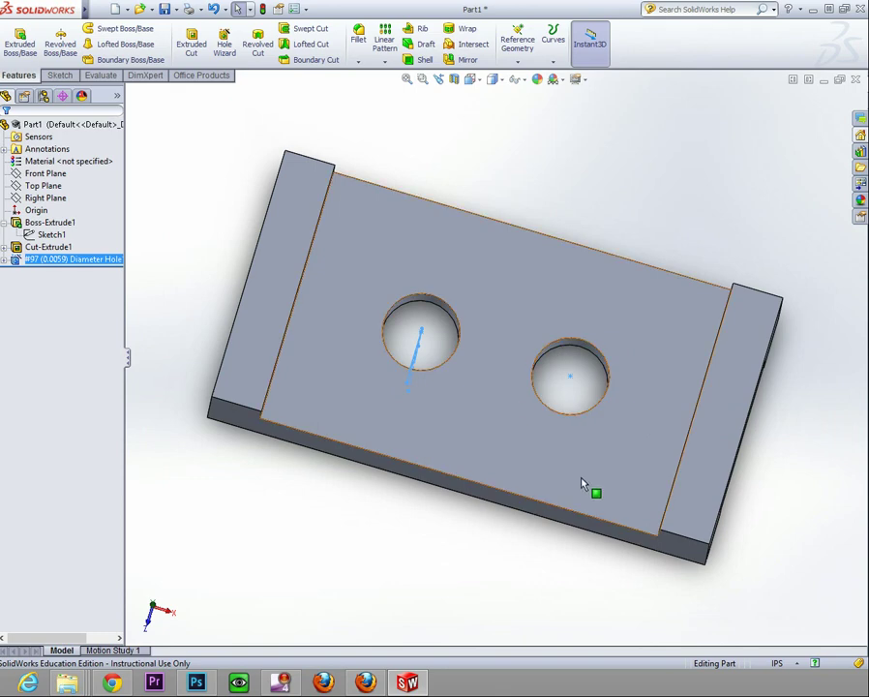
{"action": "middle_click_drag", "start_coordinate": [581, 480], "coordinate": [306, 381]}
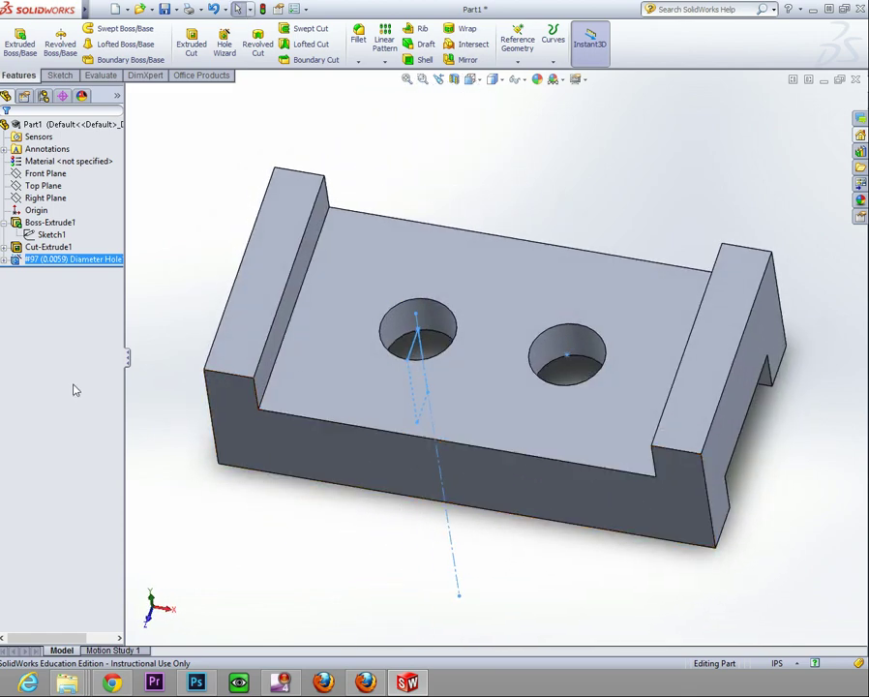
Reopen the Diameter Hole feature, review its positions and type settings, and confirm it unchanged.
{"action": "left_click", "coordinate": [5, 260]}
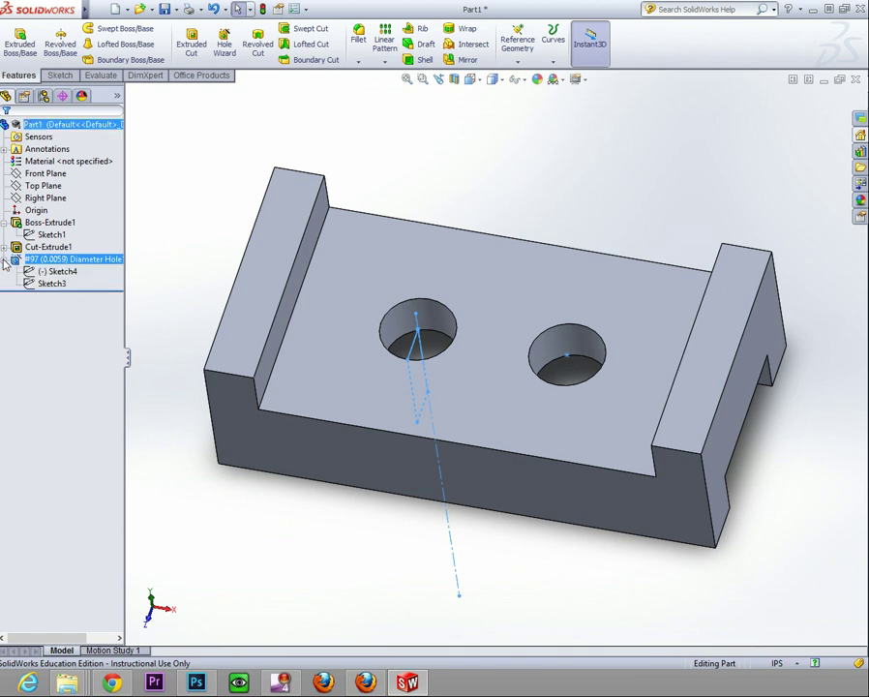
{"action": "left_click", "coordinate": [44, 259]}
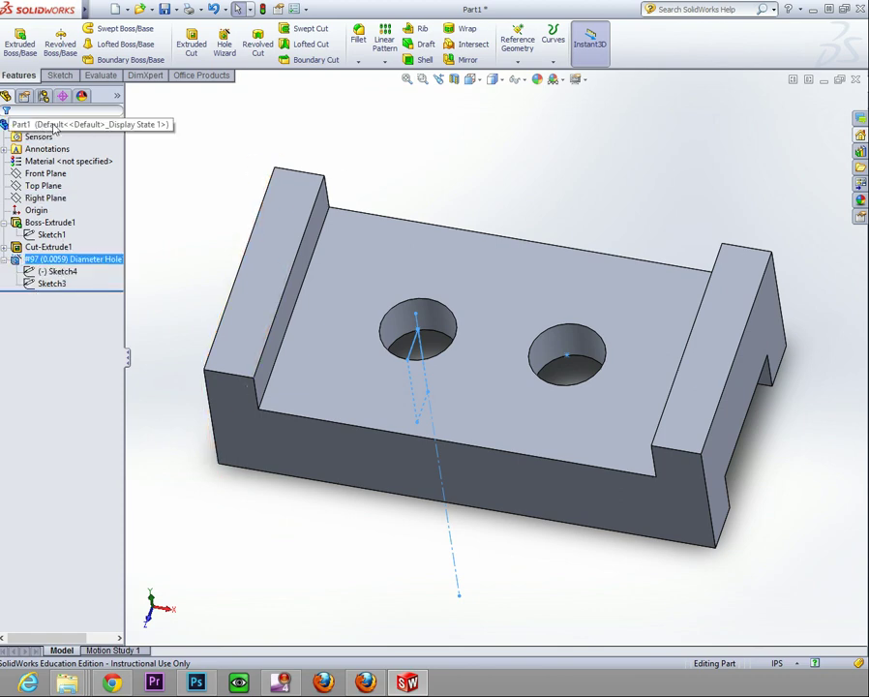
{"action": "left_click", "coordinate": [51, 274], "text": "ctrl"}
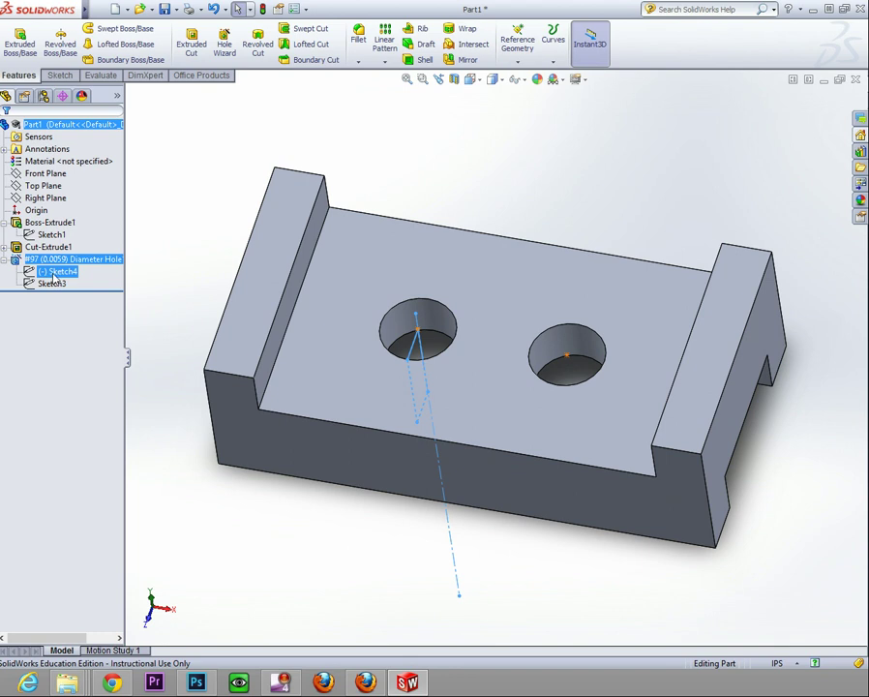
{"action": "right_click", "coordinate": [55, 262]}
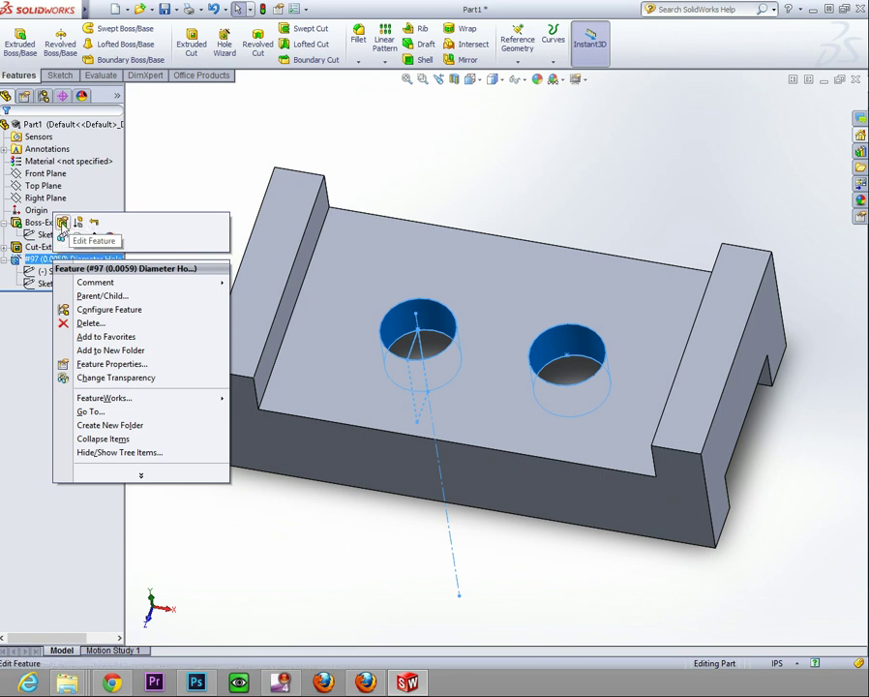
{"action": "left_click", "coordinate": [77, 223]}
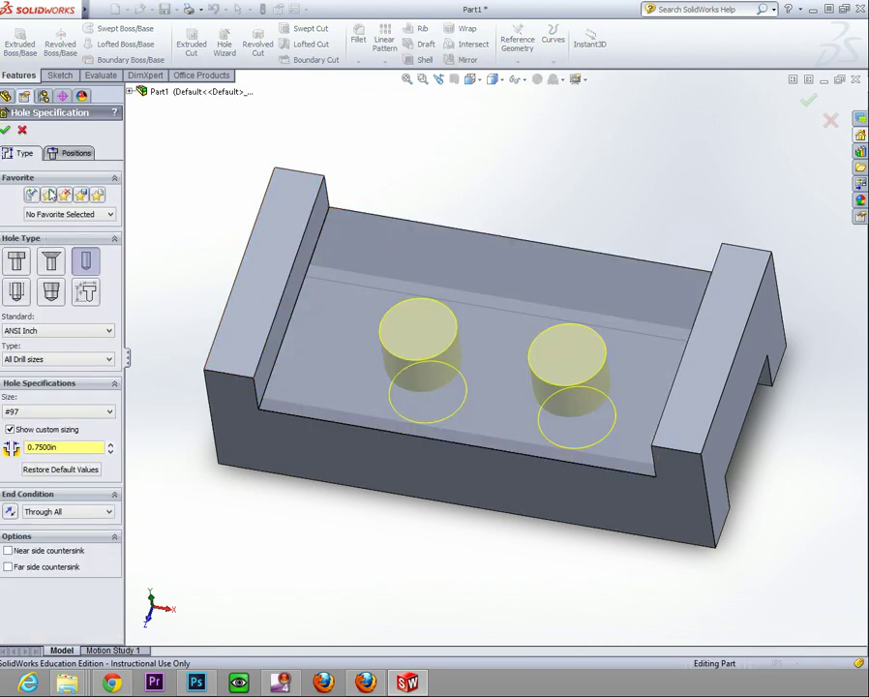
{"action": "left_click", "coordinate": [63, 155]}
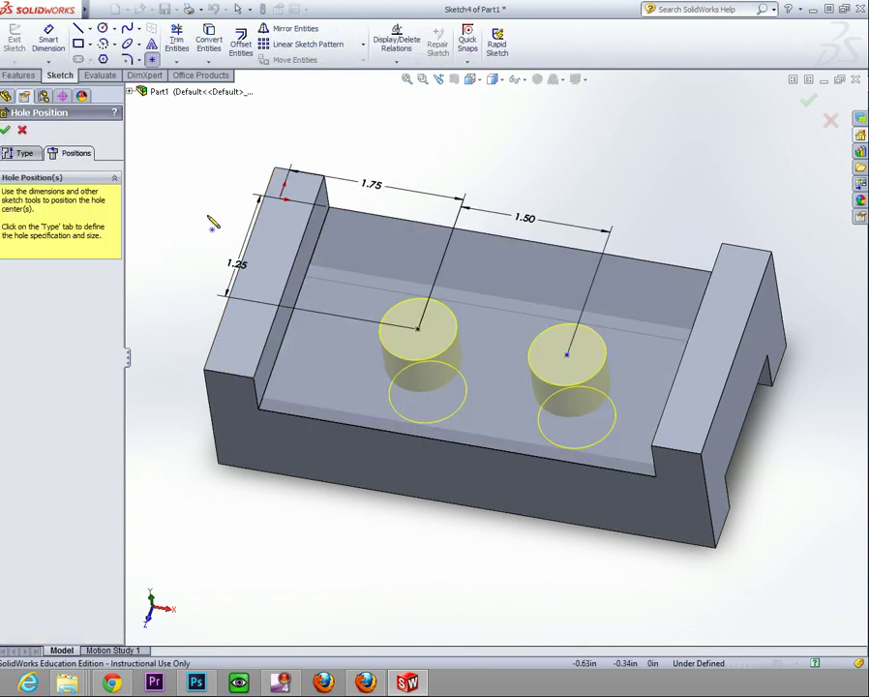
{"action": "left_click", "coordinate": [24, 155]}
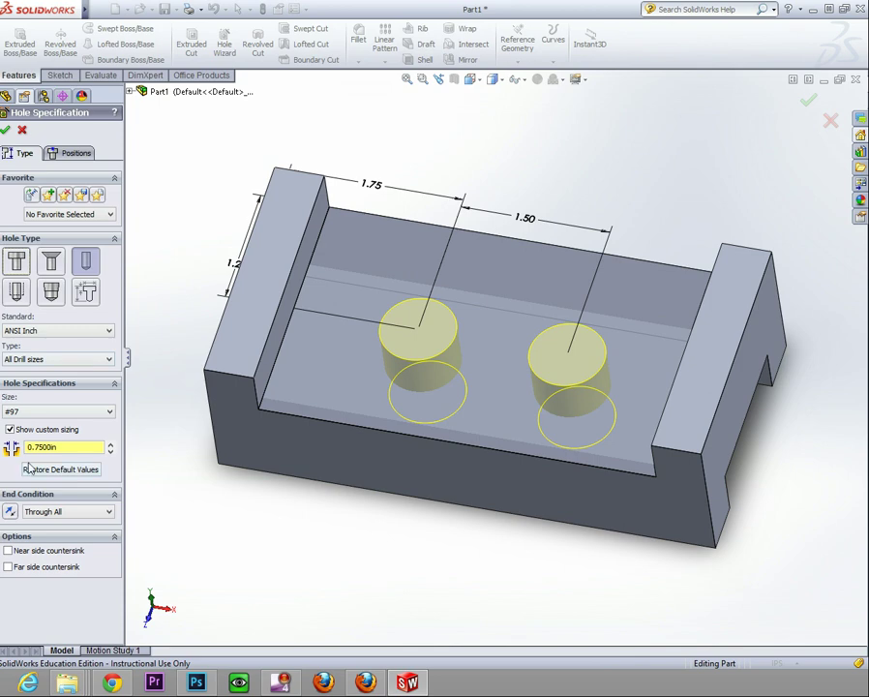
{"action": "left_click", "coordinate": [7, 131]}
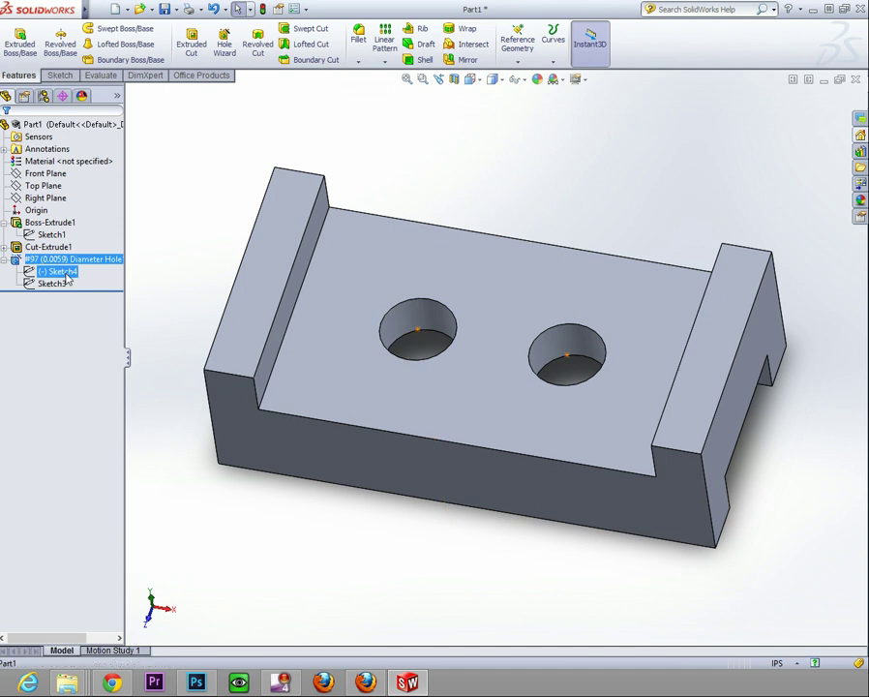
{"action": "right_click", "coordinate": [62, 272]}
{"action": "left_click", "coordinate": [75, 235]}
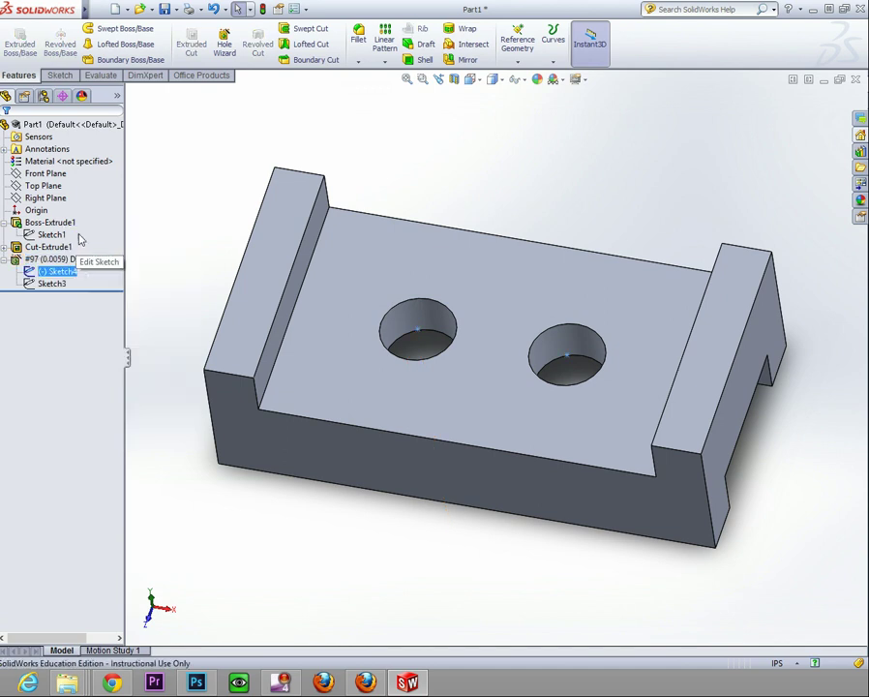
{"action": "left_click", "coordinate": [60, 272]}
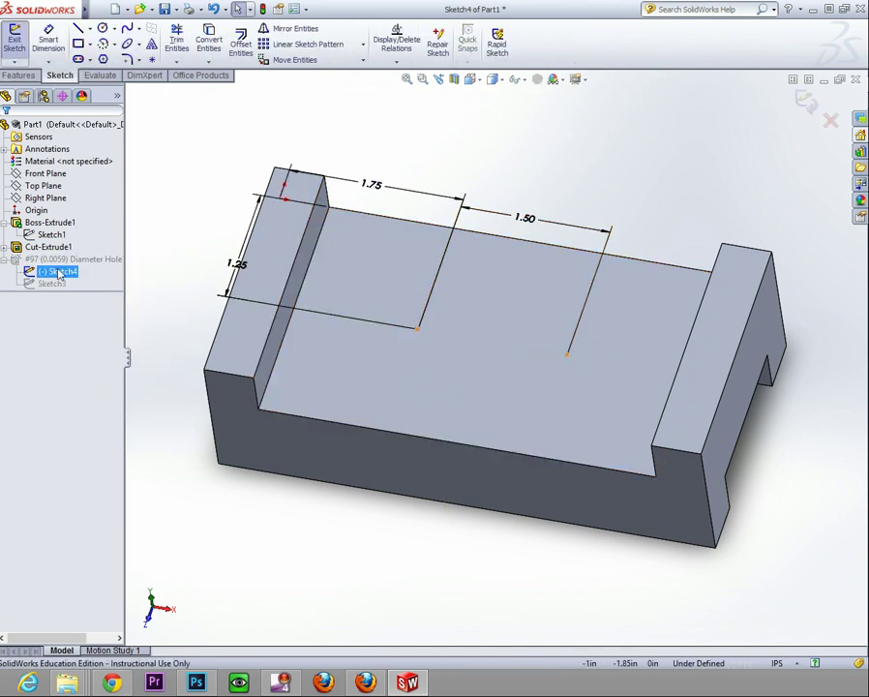
{"action": "key", "text": "Escape"}
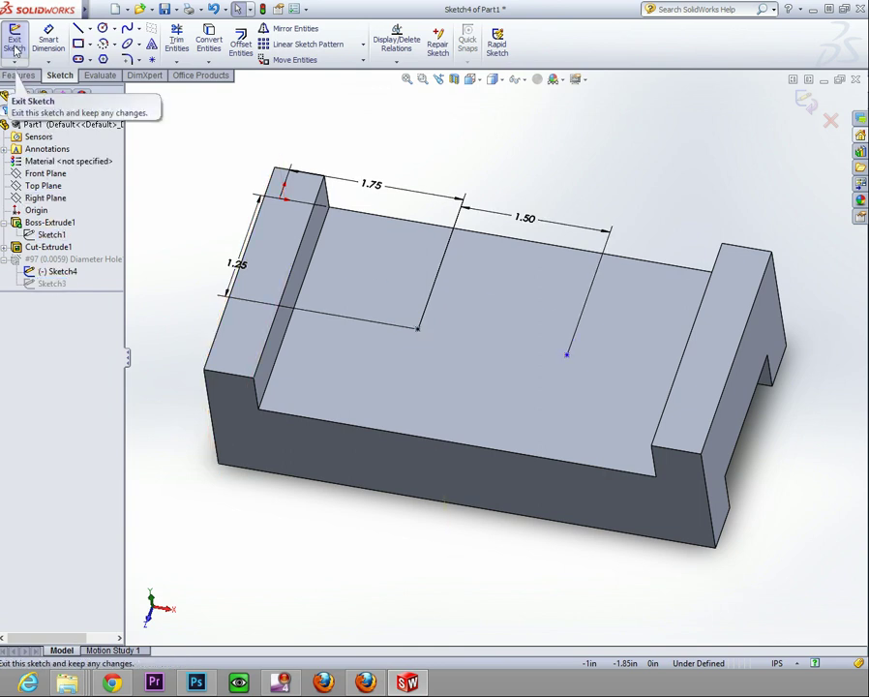
{"action": "left_click", "coordinate": [15, 48]}
{"action": "right_click", "coordinate": [48, 283]}
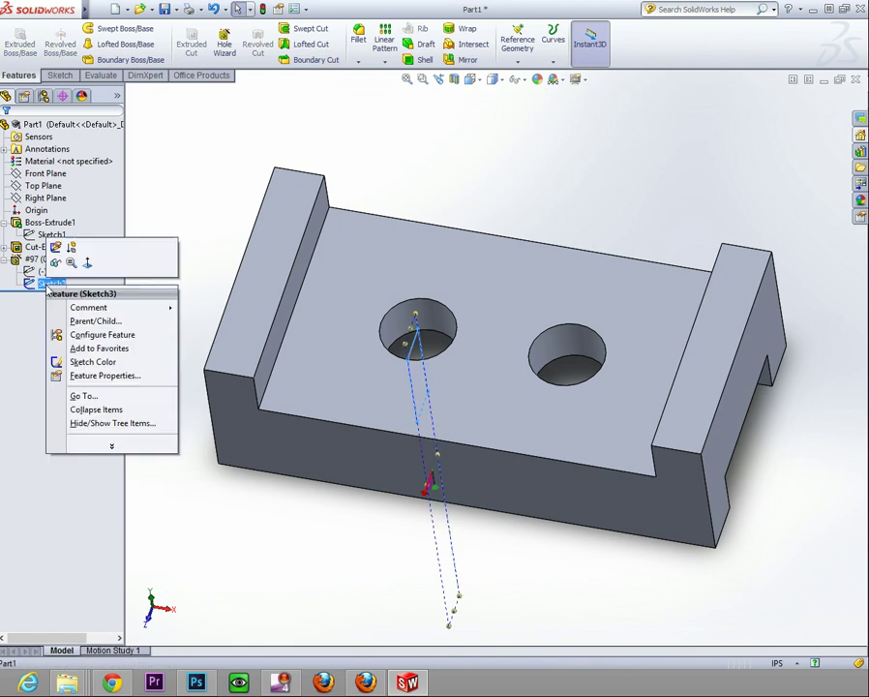
{"action": "left_click", "coordinate": [54, 247]}
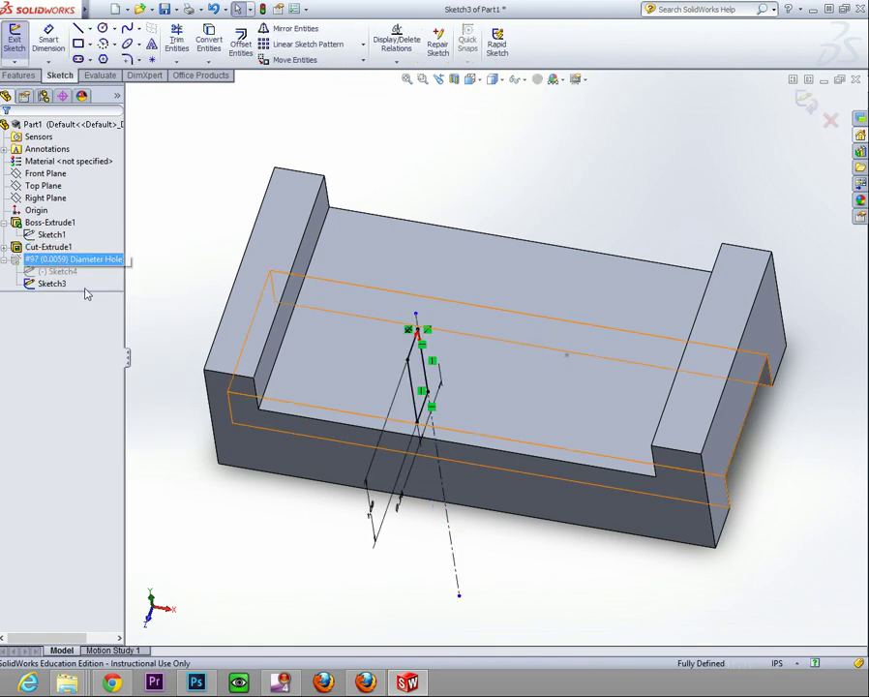
{"action": "middle_click_drag", "start_coordinate": [414, 414], "coordinate": [433, 411]}
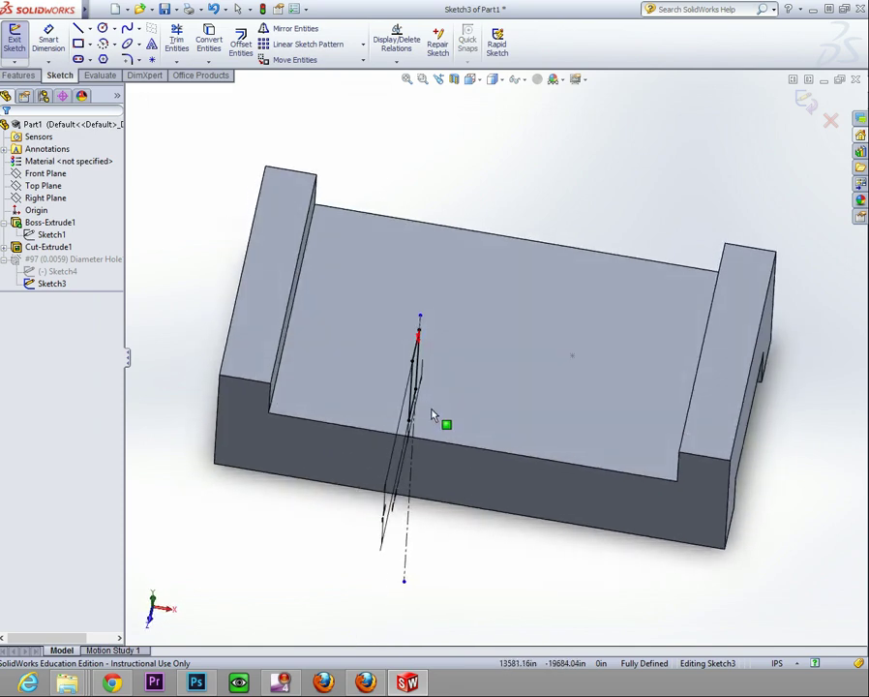
{"action": "left_click", "coordinate": [15, 39]}
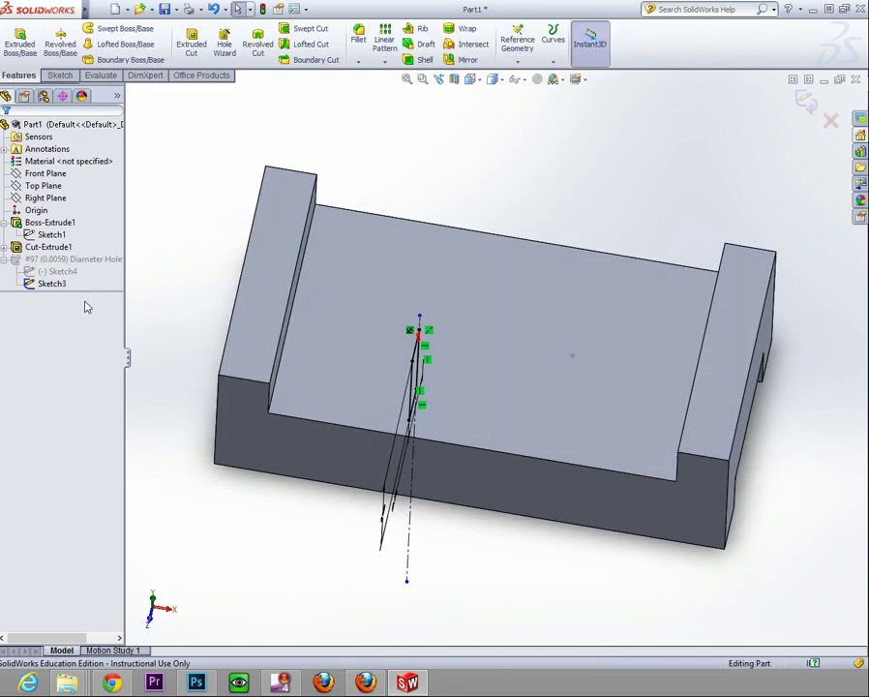
Edit the Diameter Hole feature and select its 0.7500in diameter value.
{"action": "right_click", "coordinate": [58, 261]}
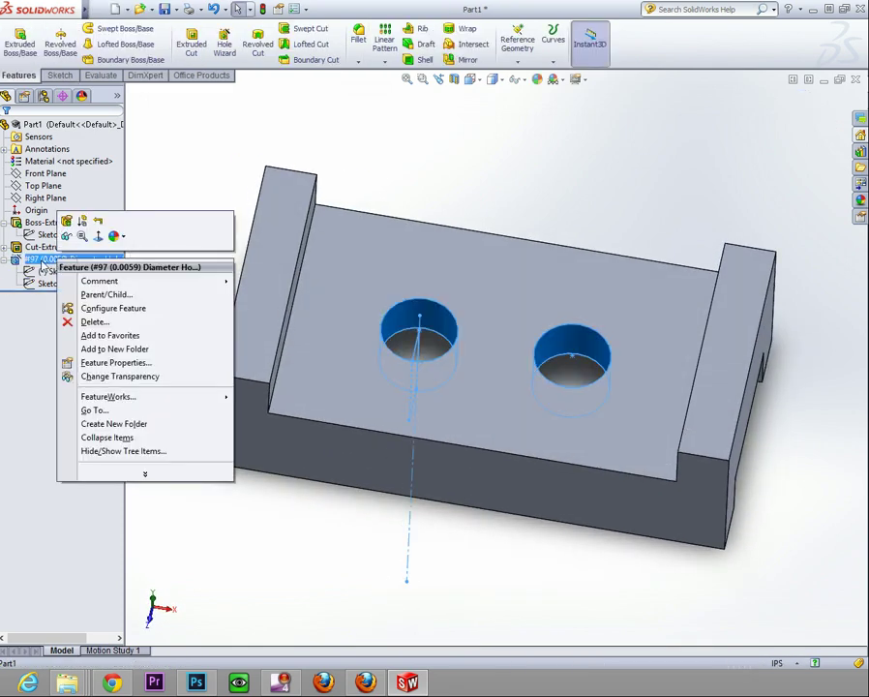
{"action": "left_click", "coordinate": [69, 230]}
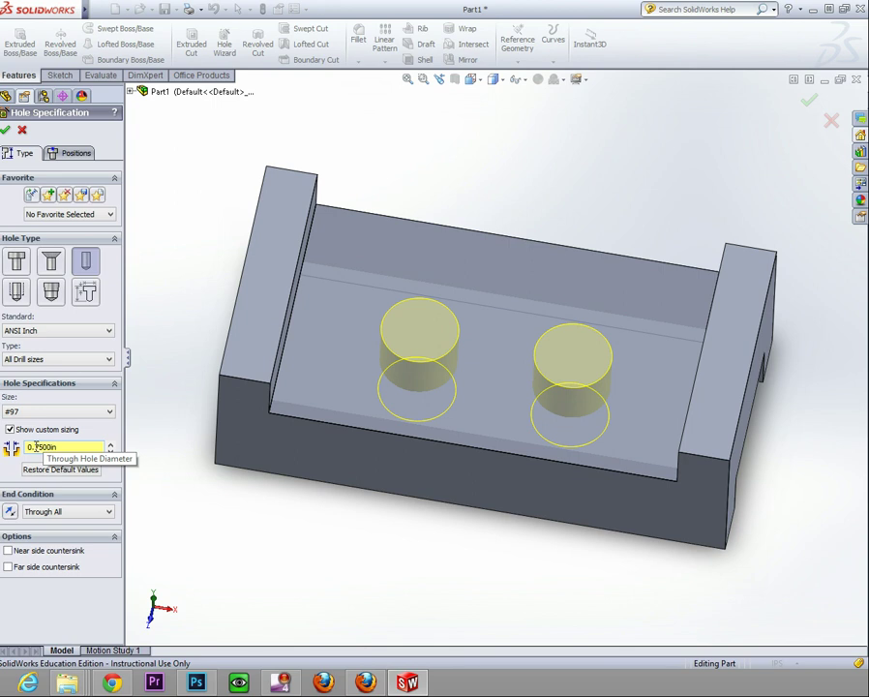
{"action": "left_click_drag", "start_coordinate": [35, 446], "coordinate": [44, 446]}
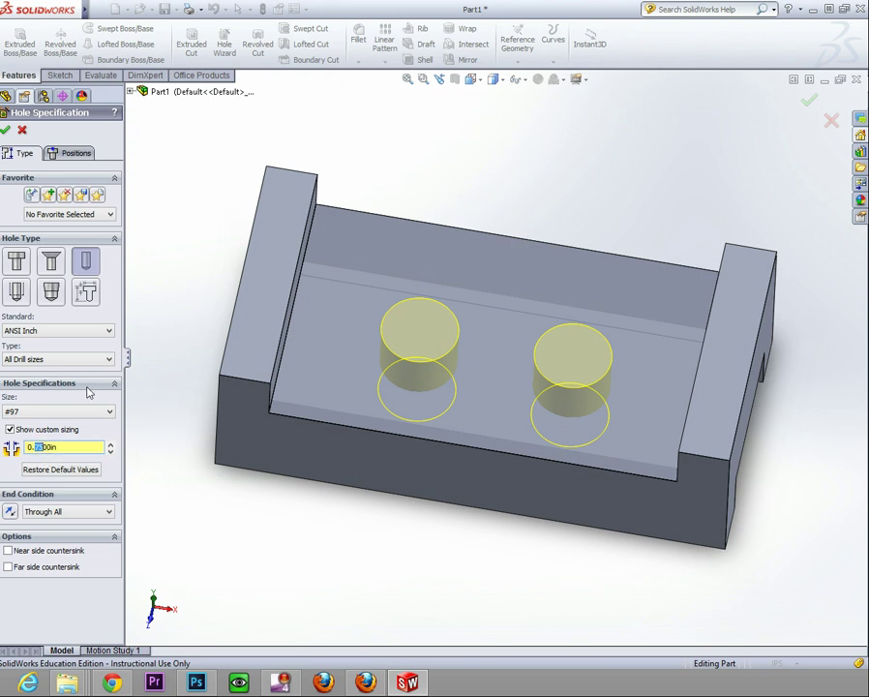
Show the hole positions from the Top view and keep the 1.75in edge dimension unchanged.
{"action": "left_click", "coordinate": [66, 154]}
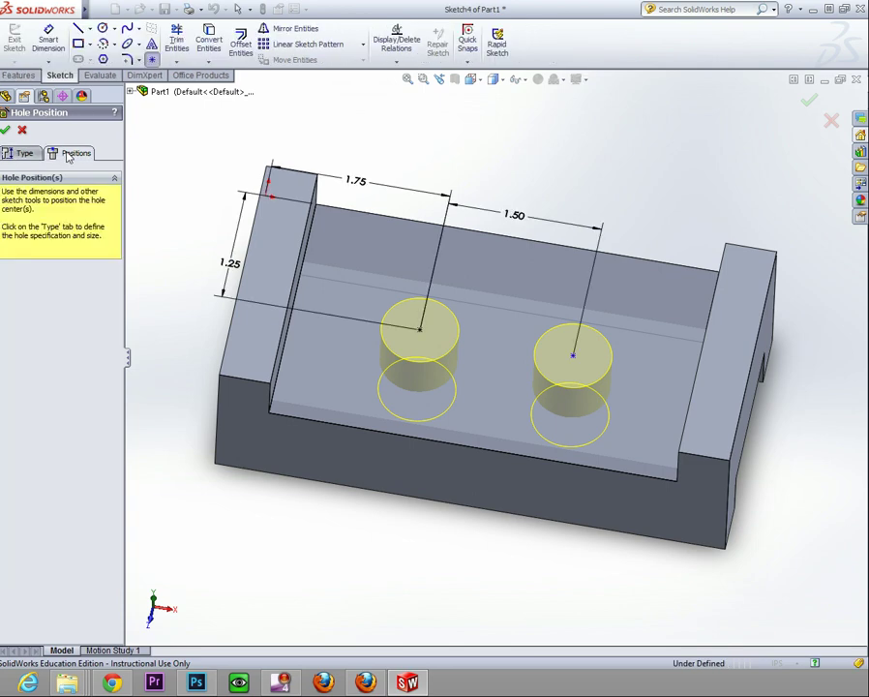
{"action": "key", "text": "space"}
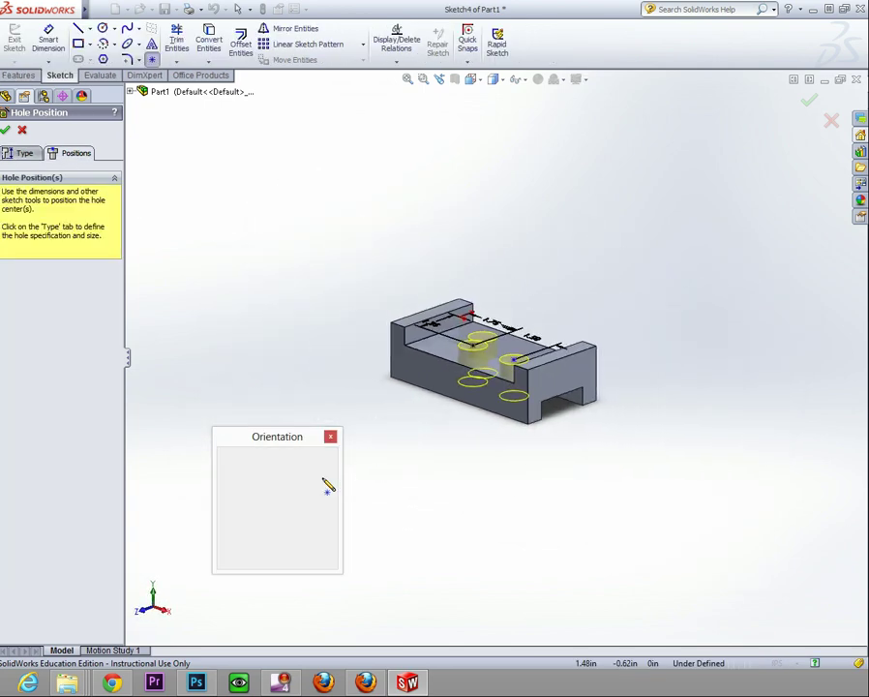
{"action": "left_click", "coordinate": [243, 475]}
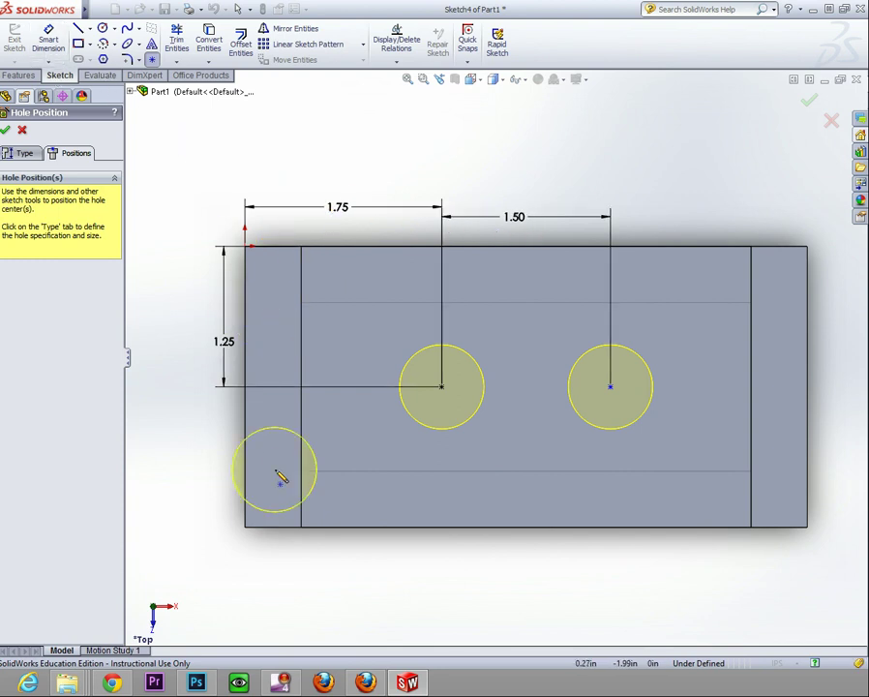
{"action": "key", "text": "Escape"}
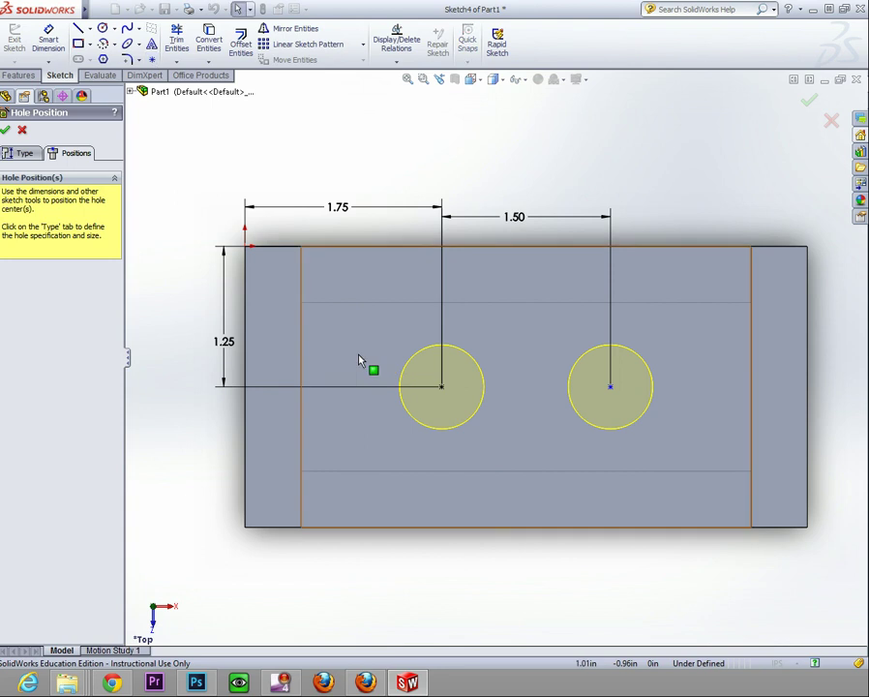
{"action": "double_click", "coordinate": [346, 210]}
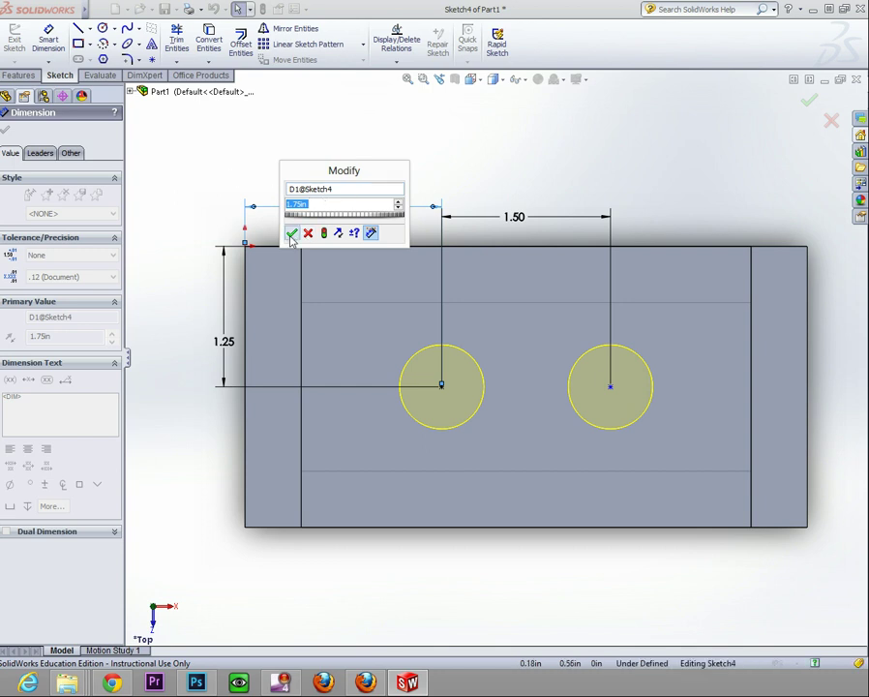
{"action": "left_click", "coordinate": [292, 235]}
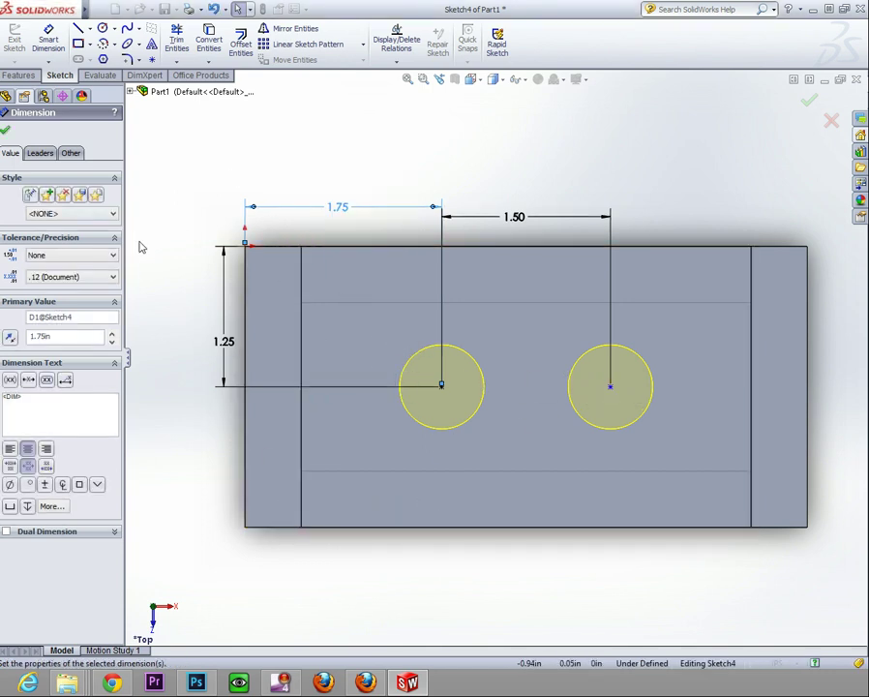
{"action": "left_click", "coordinate": [5, 131]}
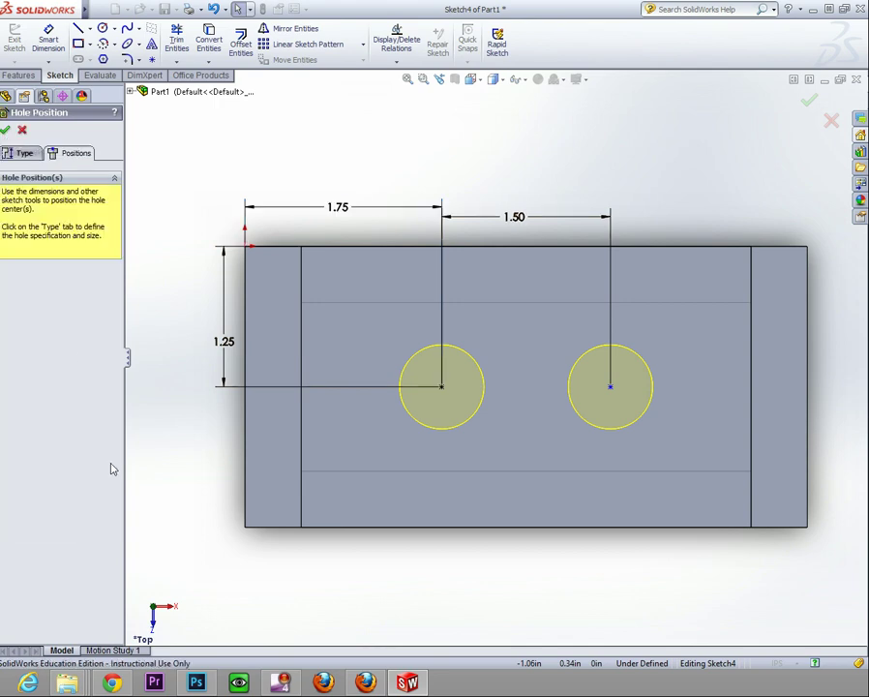
Confirm the Hole Wizard edit so both 0.75 in holes cut through the recessed face, then view obliquely.
{"action": "left_click", "coordinate": [6, 130]}
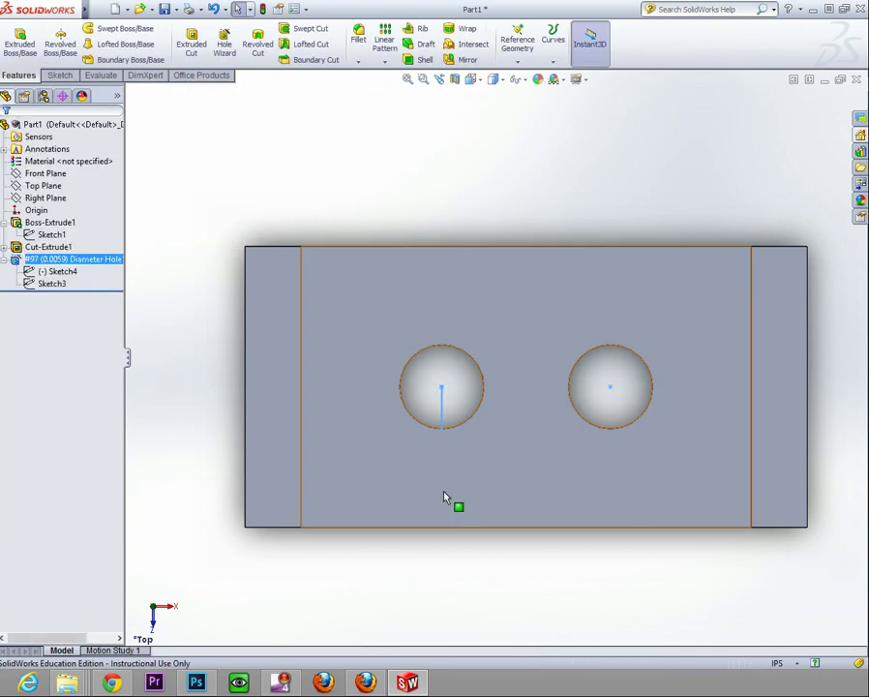
{"action": "middle_click_drag", "start_coordinate": [443, 496], "coordinate": [410, 379]}
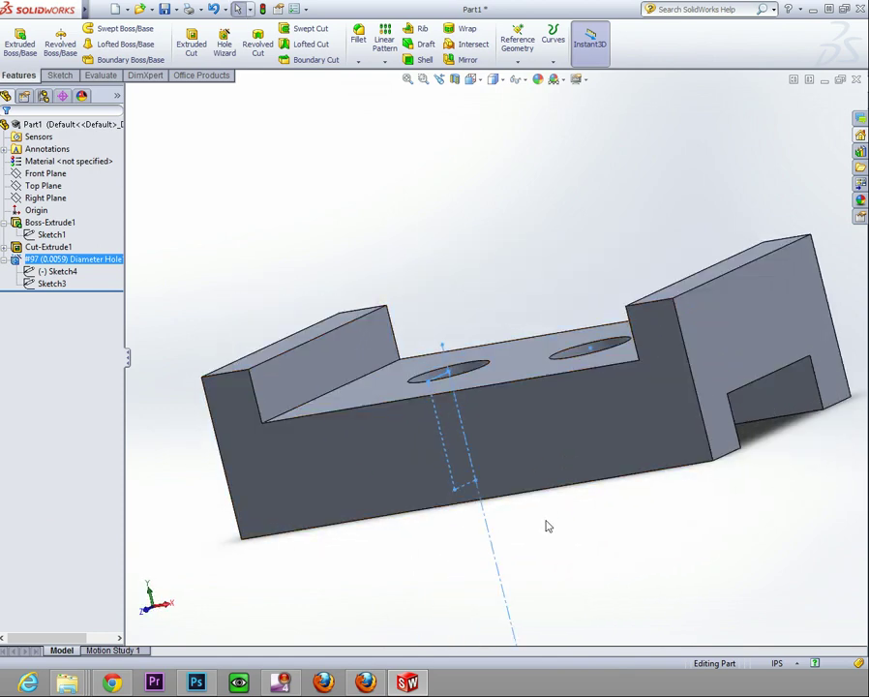